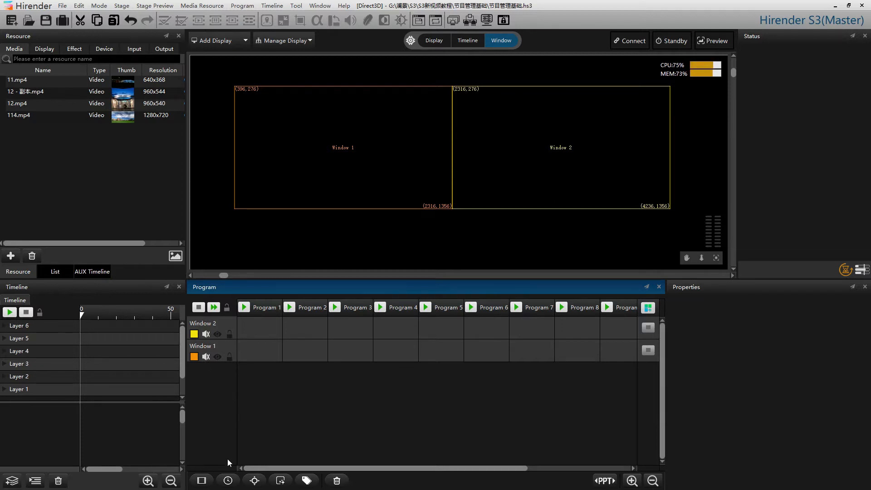
- Add a timeline layer, an output layer, an effect layer and a label layer to the program list
{"action": "left_click", "coordinate": [227, 480]}
{"action": "left_click", "coordinate": [254, 479]}
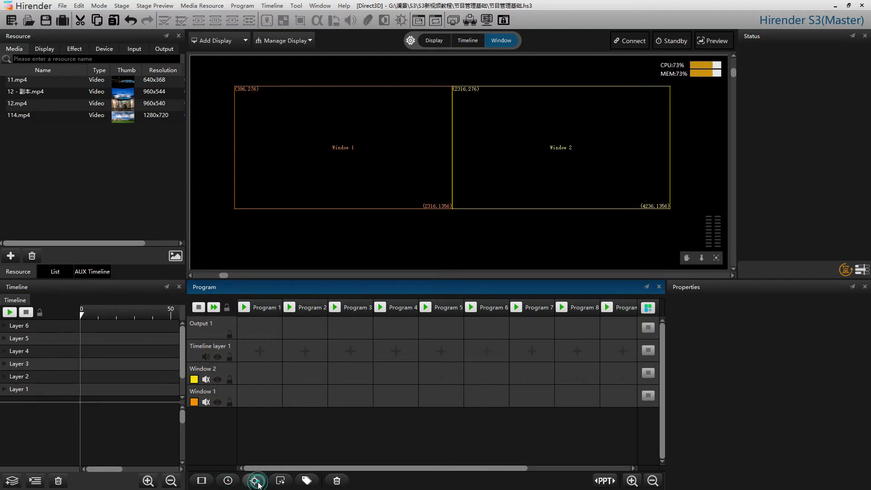
{"action": "left_click", "coordinate": [281, 480]}
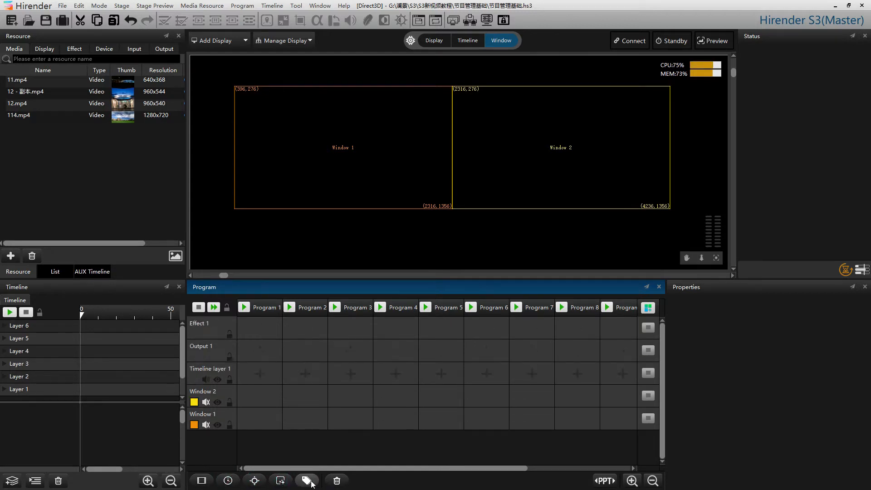
{"action": "left_click", "coordinate": [311, 482]}
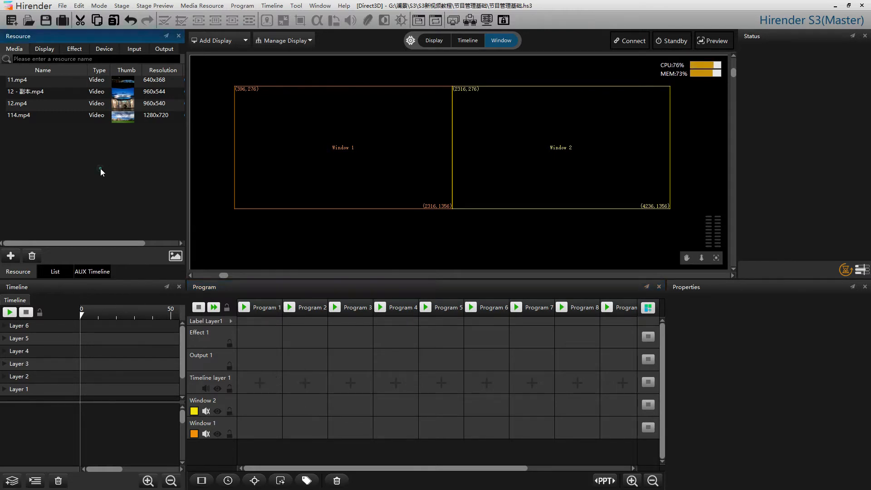
- Assign 11.mp4 to Window 1 and 12 - 副本.mp4 to Window 2 in Program 1, and play the program
{"action": "left_click_drag", "start_coordinate": [45, 80], "coordinate": [252, 423]}
{"action": "left_click_drag", "start_coordinate": [40, 94], "coordinate": [259, 406]}
{"action": "left_click", "coordinate": [244, 307]}
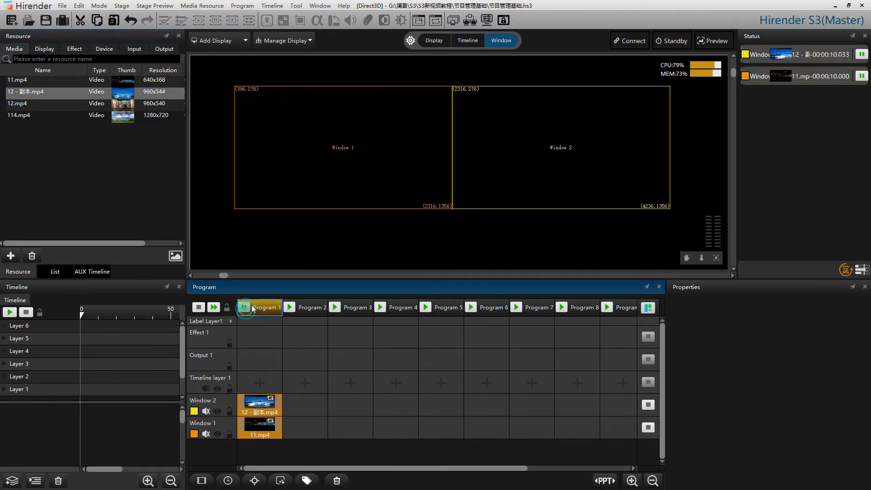
{"action": "left_click", "coordinate": [363, 181]}
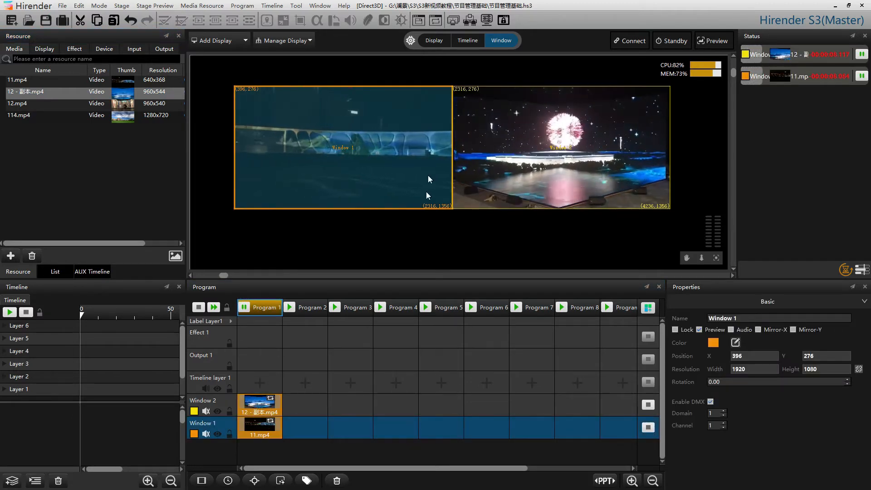
{"action": "left_click", "coordinate": [500, 243]}
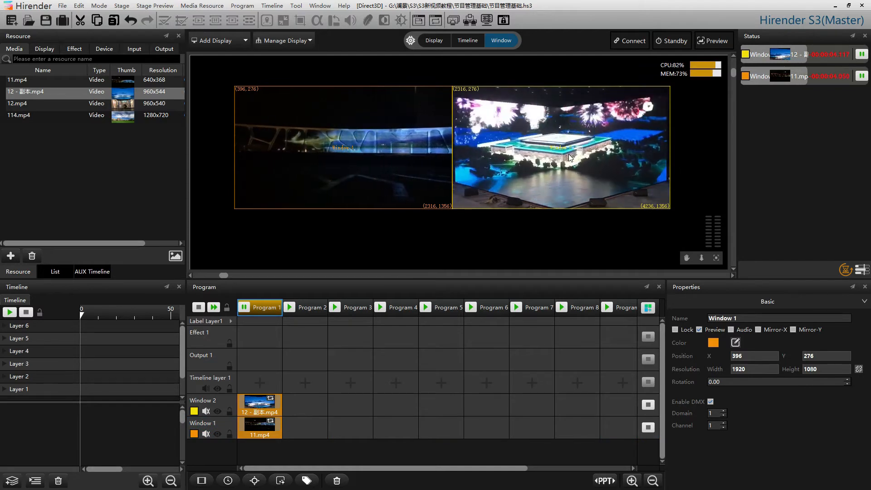
- Move Window 2 exactly over Window 1 and set the blending of its 12 - 副本.mp4 clip to Add
{"action": "left_click_drag", "start_coordinate": [570, 156], "coordinate": [349, 146]}
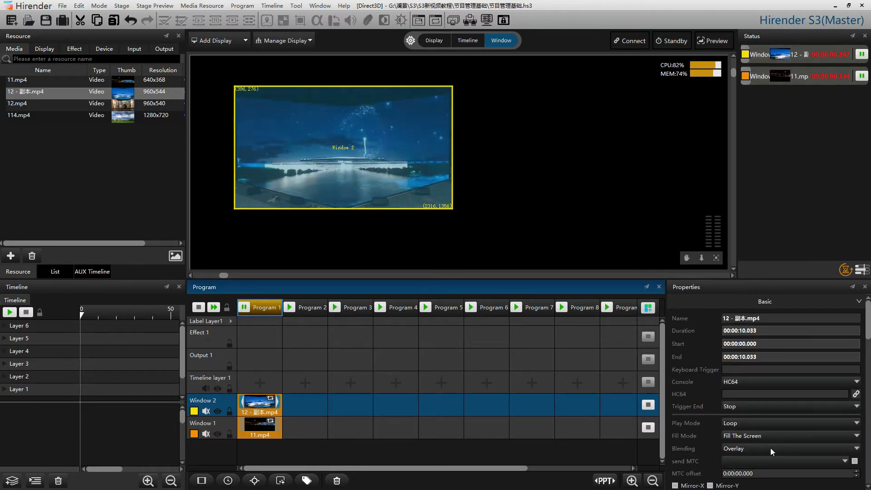
{"action": "left_click", "coordinate": [770, 448]}
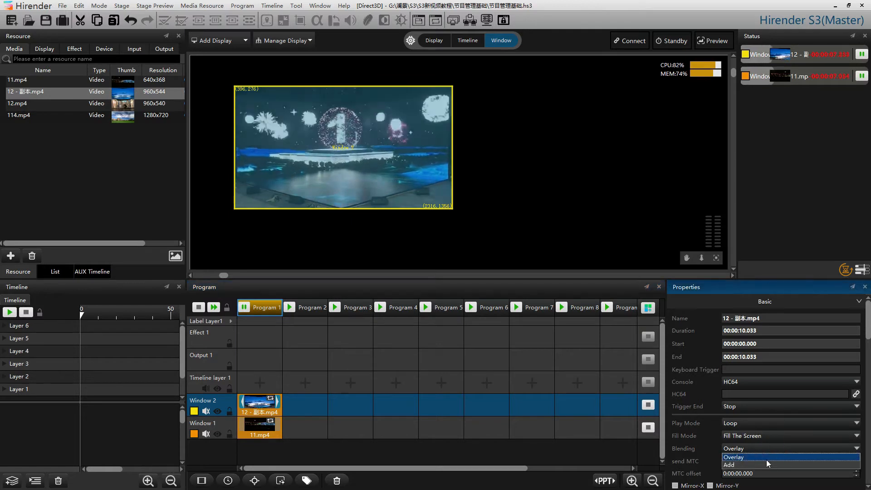
{"action": "left_click", "coordinate": [764, 464]}
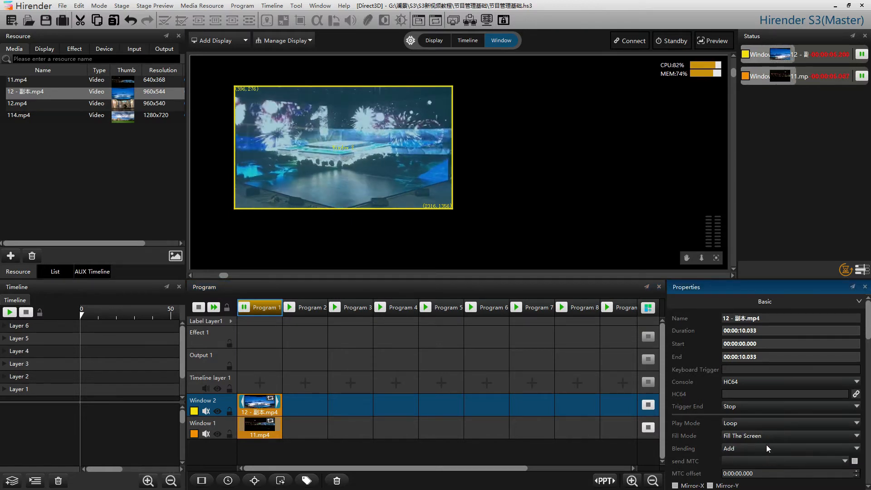
- Restore the clip's blending to Overlay, move Window 2 back beside Window 1, and stop playback
{"action": "left_click", "coordinate": [766, 445]}
{"action": "left_click", "coordinate": [763, 458]}
{"action": "left_click_drag", "start_coordinate": [301, 124], "coordinate": [529, 141]}
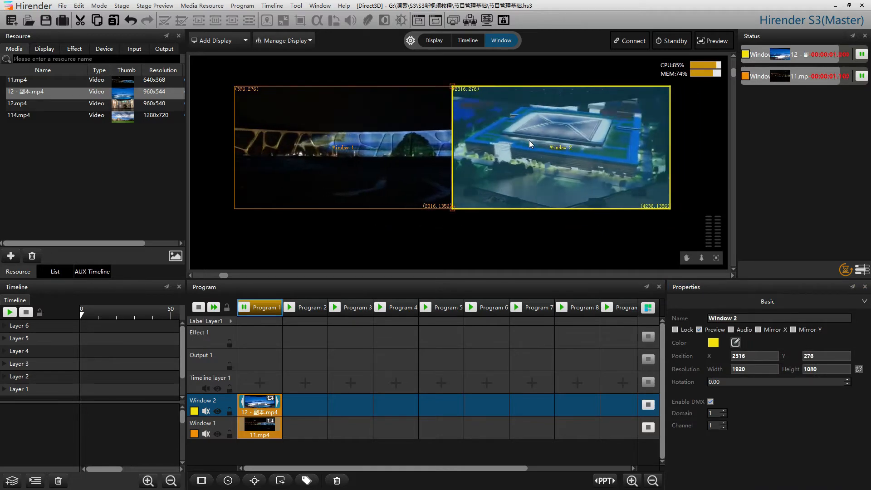
{"action": "left_click", "coordinate": [199, 307]}
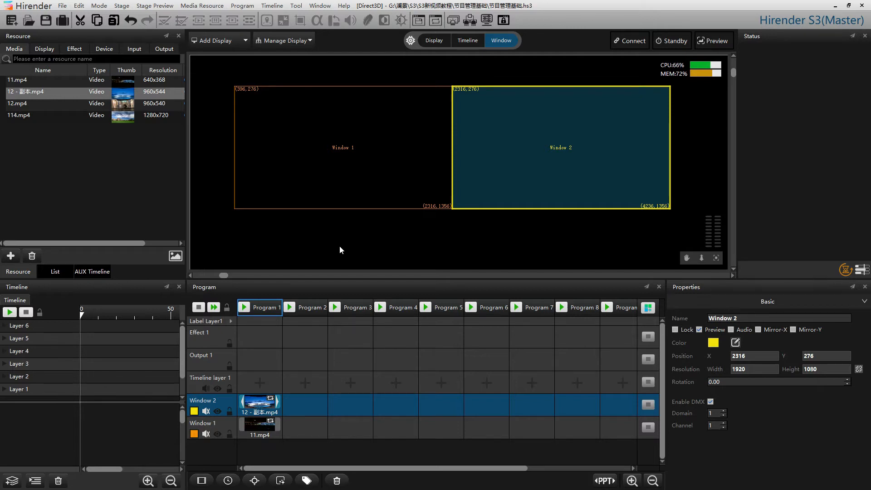
- Create a timeline on Timeline layer 1 in Program 1 and open it for editing
{"action": "left_click", "coordinate": [225, 380]}
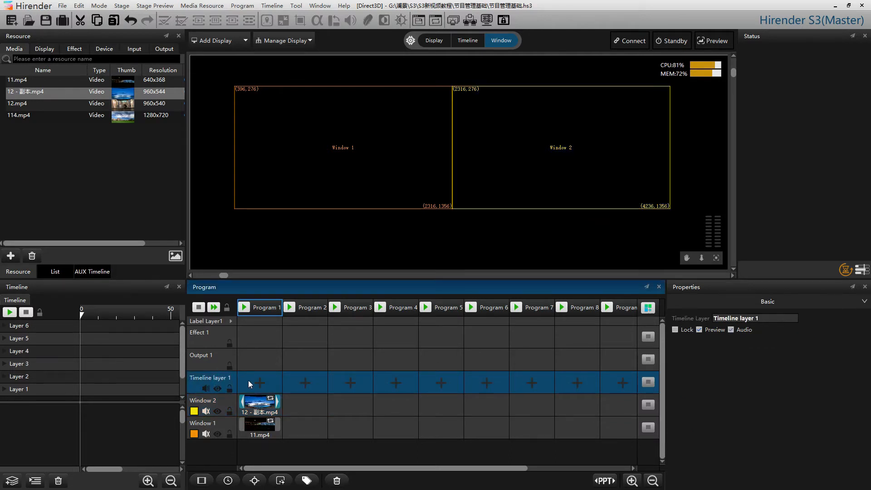
{"action": "left_click", "coordinate": [261, 384]}
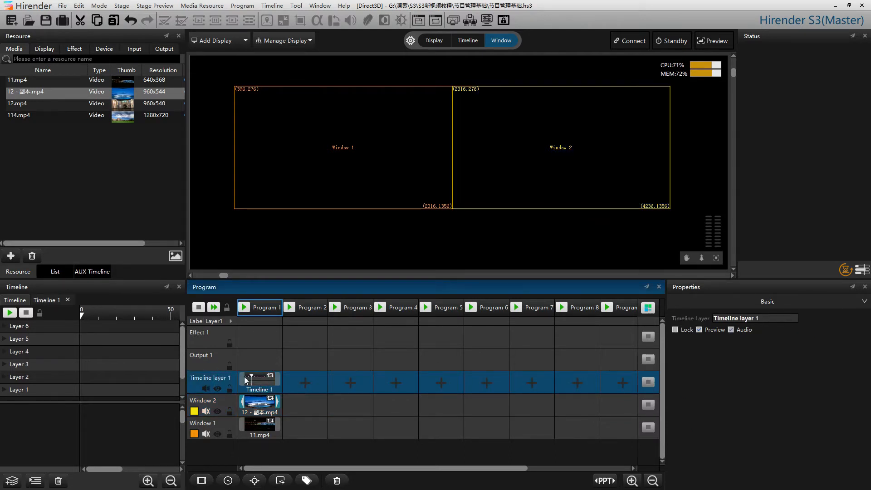
{"action": "left_click", "coordinate": [52, 301]}
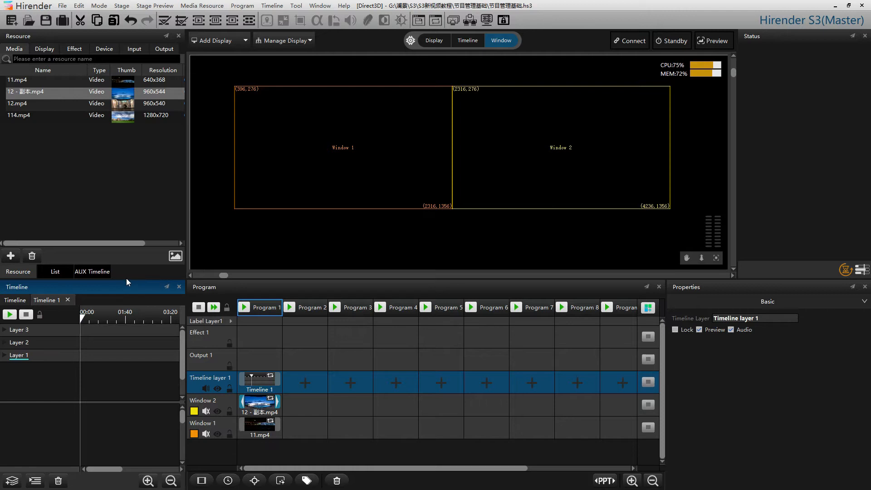
- Add a control output command named S3 with Matrix Switch Control, device 4Ktwo PRO and function Acquire Machine ID
{"action": "left_click", "coordinate": [212, 355]}
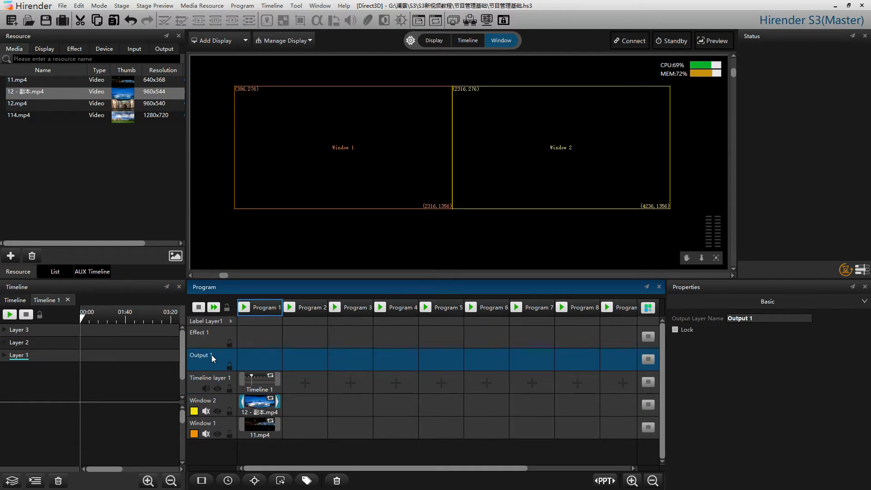
{"action": "left_click", "coordinate": [169, 209]}
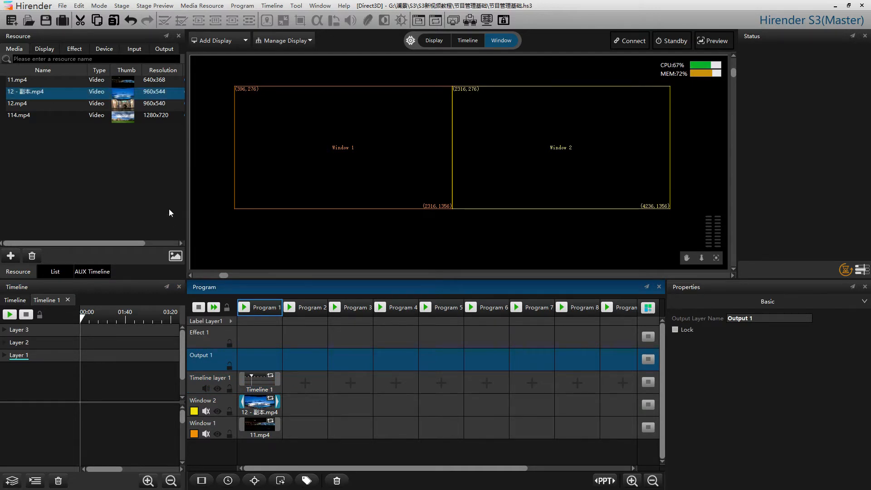
{"action": "left_click", "coordinate": [150, 49]}
{"action": "right_click", "coordinate": [92, 113]}
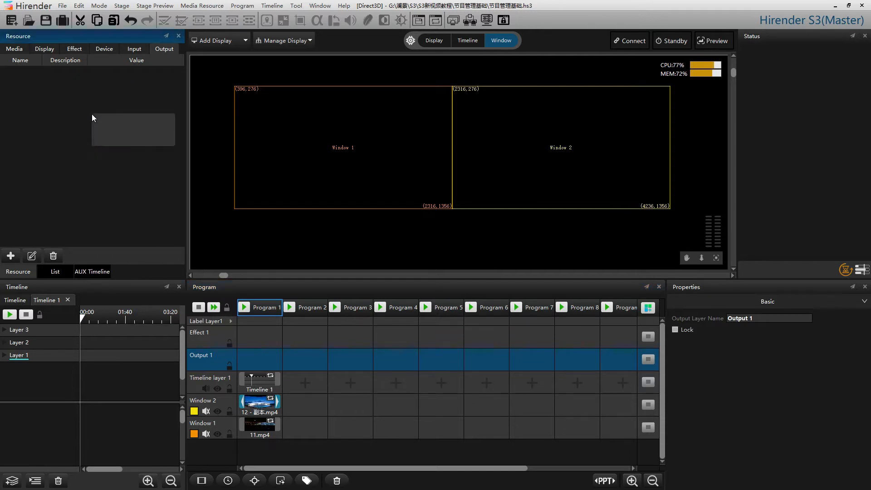
{"action": "left_click", "coordinate": [103, 119]}
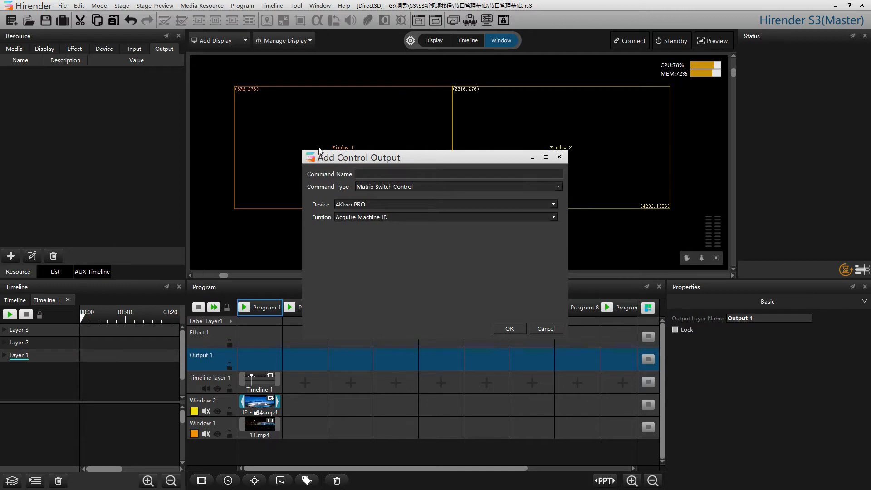
{"action": "left_click", "coordinate": [374, 173]}
{"action": "type", "text": "S3"}
{"action": "left_click", "coordinate": [509, 329]}
- Place the S3 command on the Output 1 layer in Program 1, and test the program by playing and stopping it
{"action": "left_click_drag", "start_coordinate": [37, 72], "coordinate": [268, 358]}
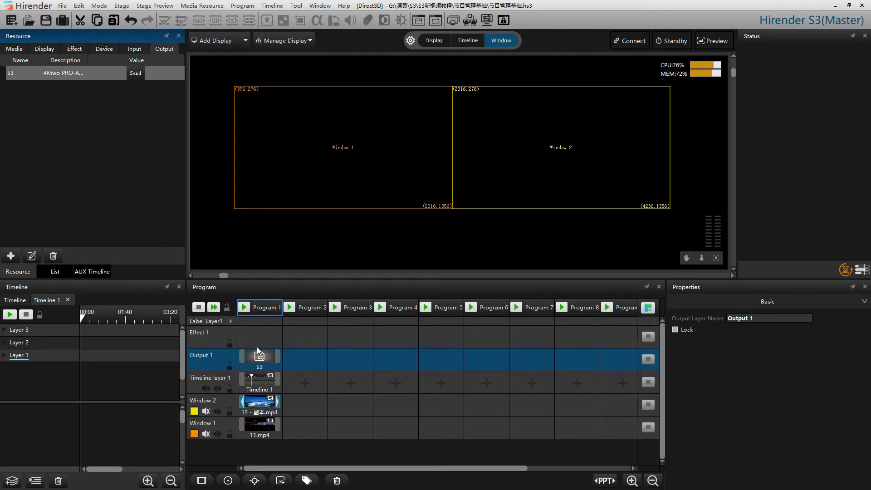
{"action": "left_click", "coordinate": [246, 308]}
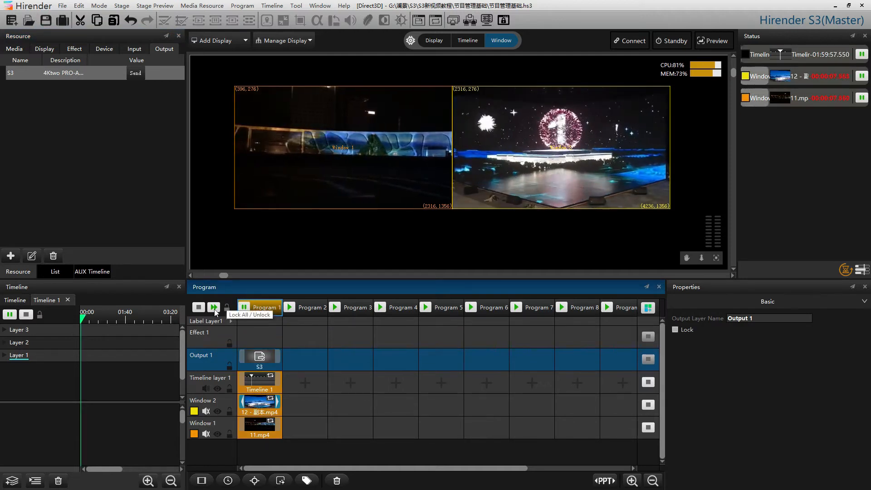
{"action": "left_click", "coordinate": [199, 308]}
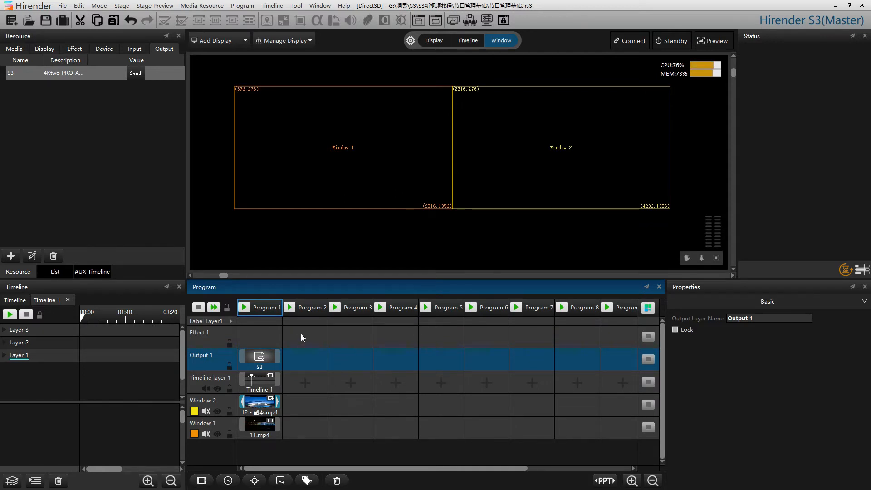
- Look through the effect resources and the Add Visual Effect settings without adding an effect
{"action": "left_click", "coordinate": [74, 49]}
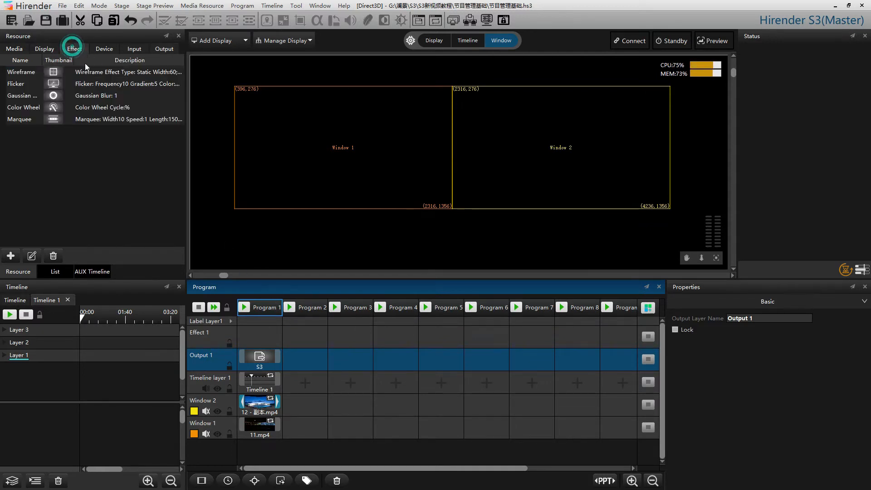
{"action": "right_click", "coordinate": [87, 149]}
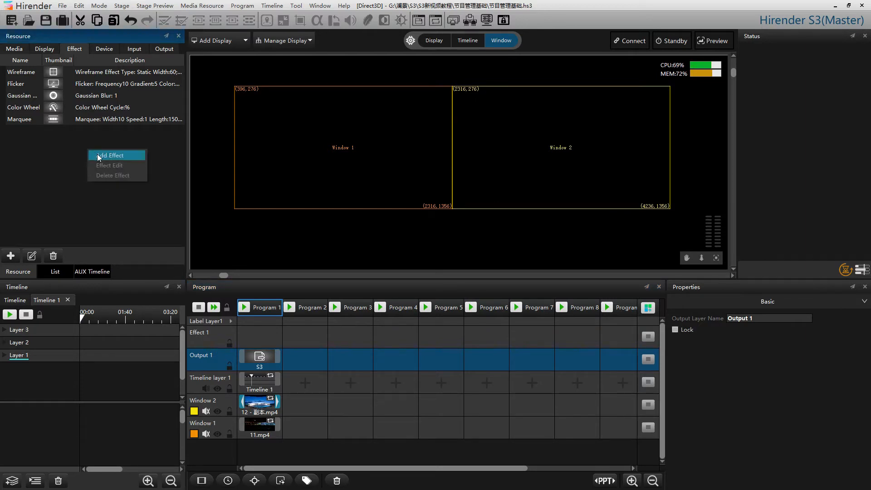
{"action": "left_click", "coordinate": [98, 158]}
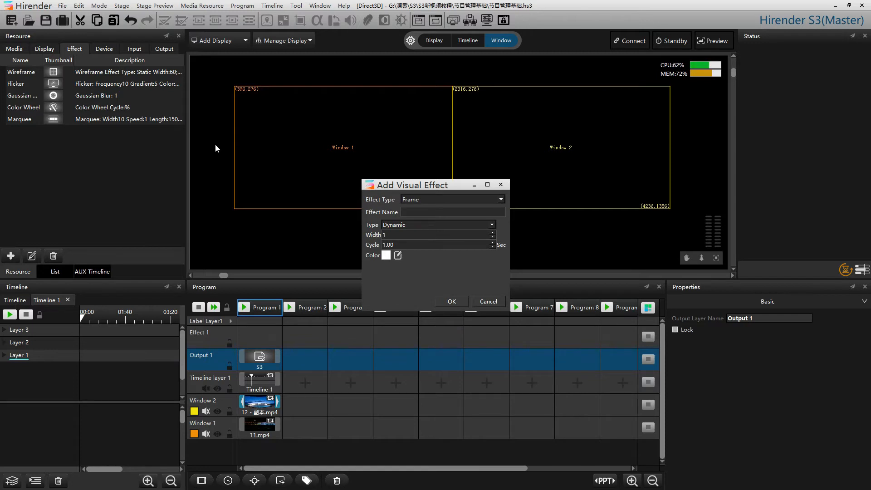
{"action": "left_click", "coordinate": [501, 184]}
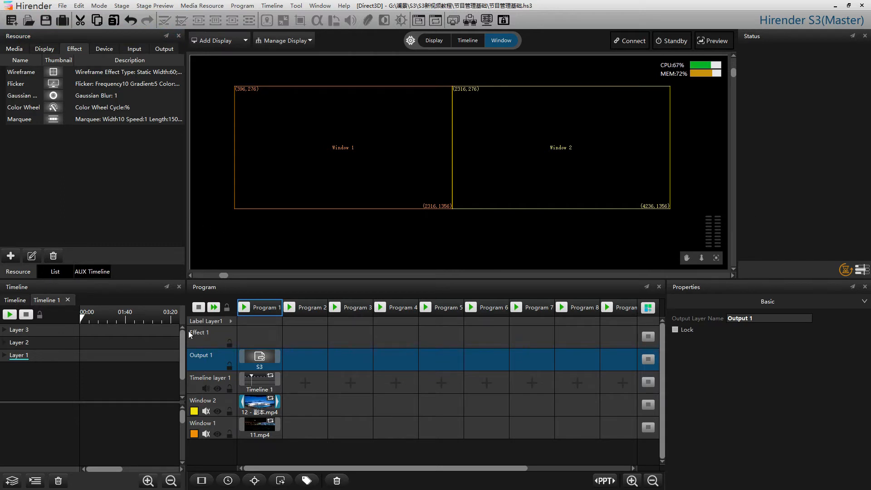
- Label Program 1 as "Program 1 introduction" on the label layer, and expand the layer briefly to check the full text
{"action": "double_click", "coordinate": [248, 322]}
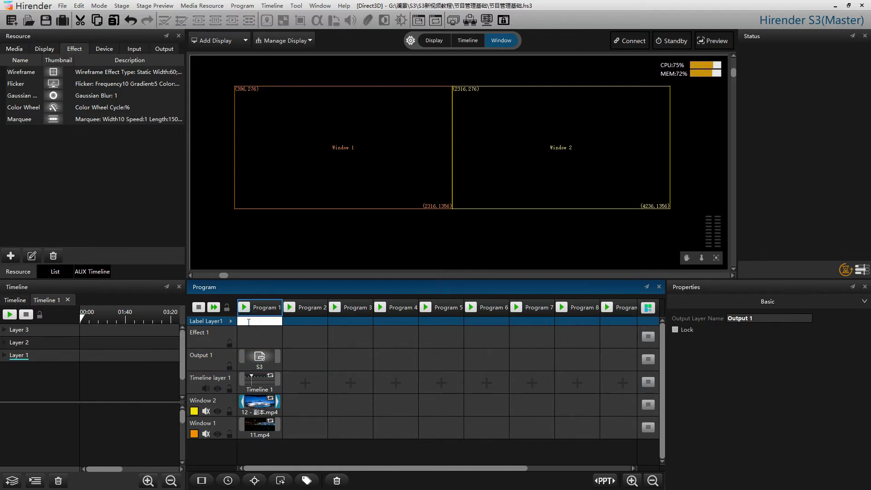
{"action": "type", "text": "Progr"}
{"action": "type", "text": "am 1"}
{"action": "type", "text": " introductio"}
{"action": "type", "text": "n"}
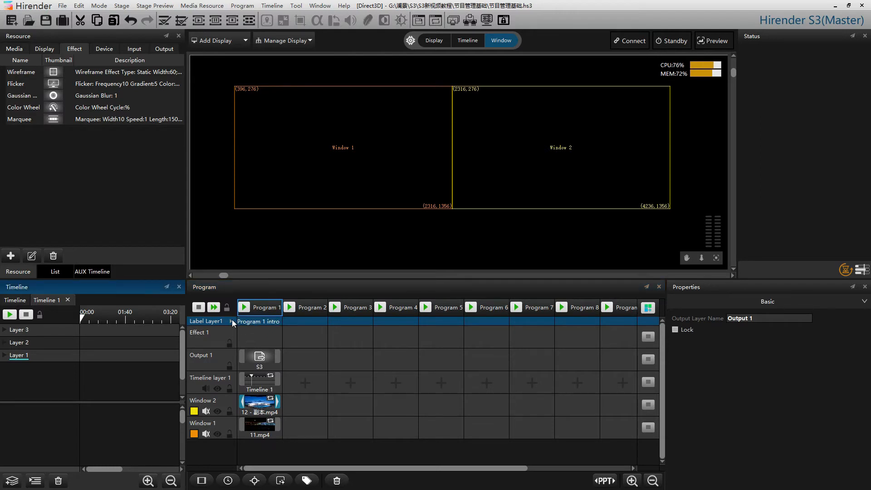
{"action": "left_click", "coordinate": [233, 320]}
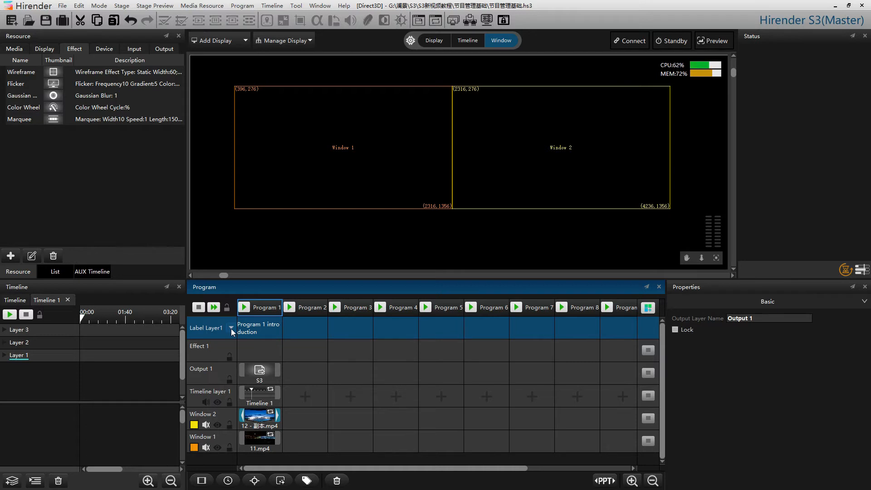
{"action": "left_click", "coordinate": [231, 328]}
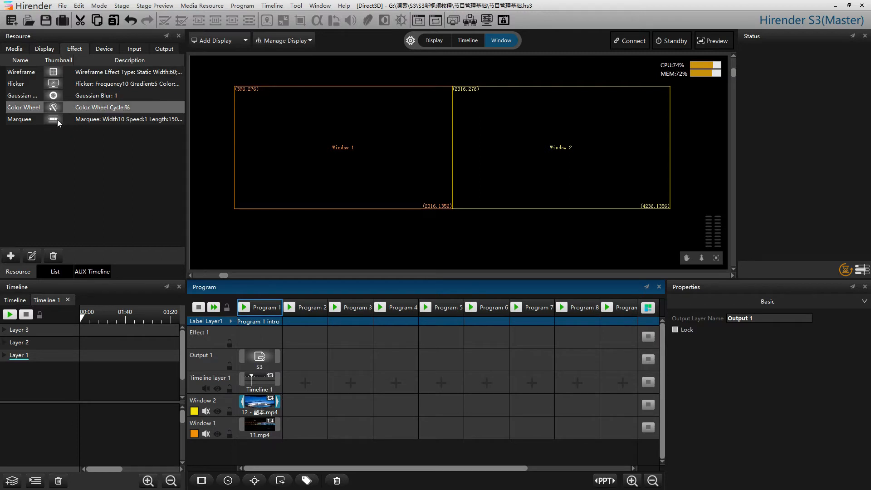
- Place all four media clips, from 11.mp4 to 114.mp4, on Window 2 across Programs 2 to 5
{"action": "left_click", "coordinate": [16, 49]}
{"action": "left_click", "coordinate": [43, 142]}
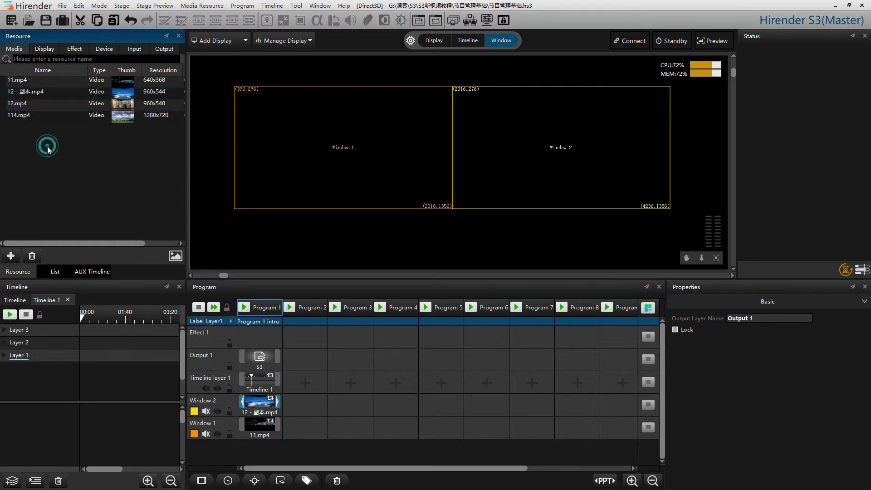
{"action": "left_click", "coordinate": [67, 179]}
{"action": "left_click", "coordinate": [45, 79]}
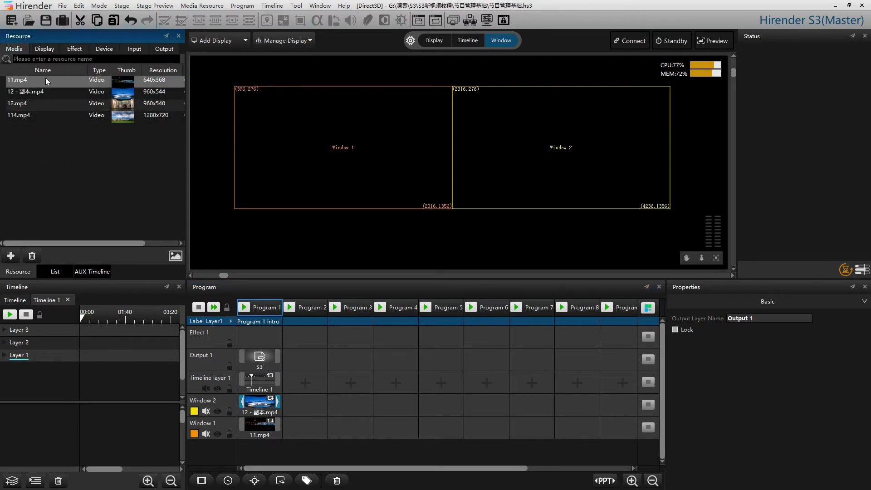
{"action": "left_click", "coordinate": [42, 113], "text": "shift"}
{"action": "left_click_drag", "start_coordinate": [45, 81], "coordinate": [301, 407]}
- Fill Window 1 in Programs 2 to 5 with 12.mp4, 12 - 副本.mp4, 11.mp4 and 114.mp4 respectively
{"action": "left_click_drag", "start_coordinate": [22, 104], "coordinate": [304, 428]}
{"action": "left_click_drag", "start_coordinate": [47, 91], "coordinate": [399, 427]}
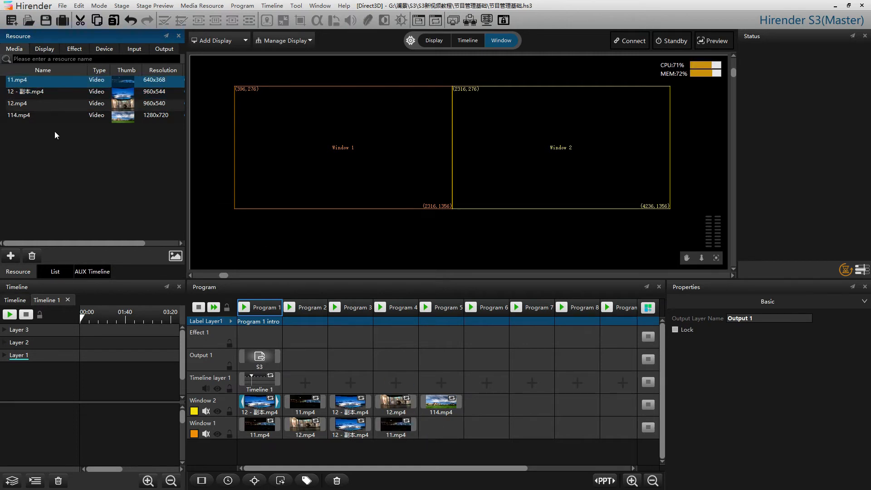
{"action": "left_click_drag", "start_coordinate": [55, 116], "coordinate": [444, 429]}
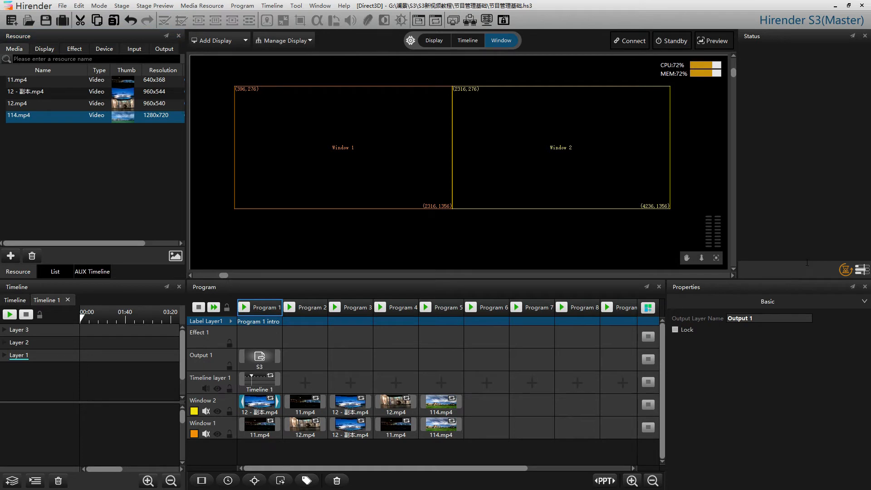
- Add a local display on the connected 1920 x 1080 screen 2 and place it over Window 1 at position 396, 276
{"action": "left_click", "coordinate": [224, 43]}
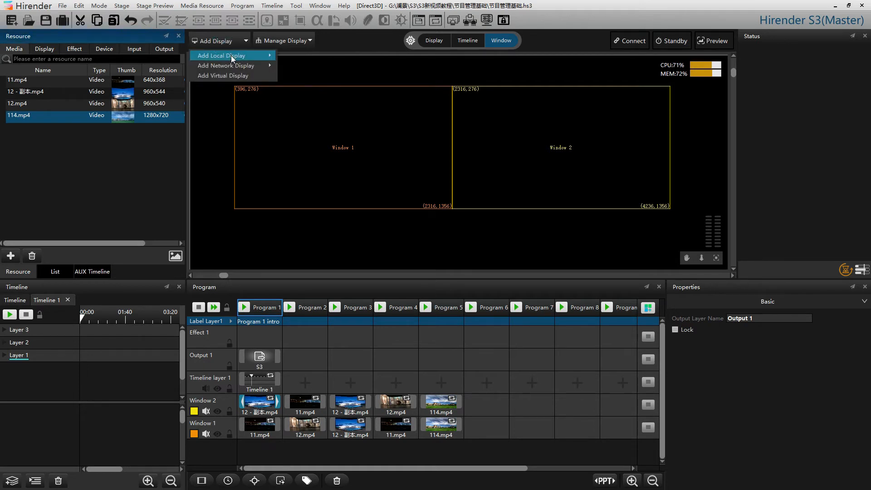
{"action": "mouse_move", "coordinate": [231, 56]}
{"action": "left_click", "coordinate": [308, 56]}
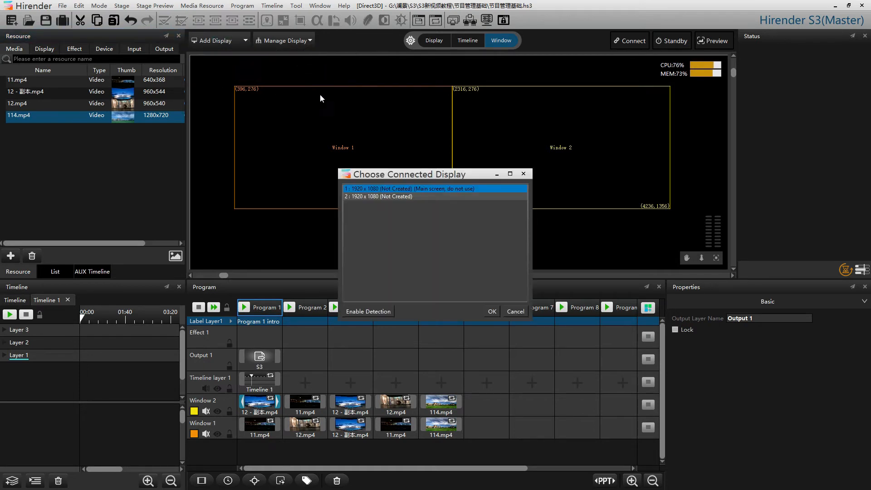
{"action": "left_click", "coordinate": [426, 199]}
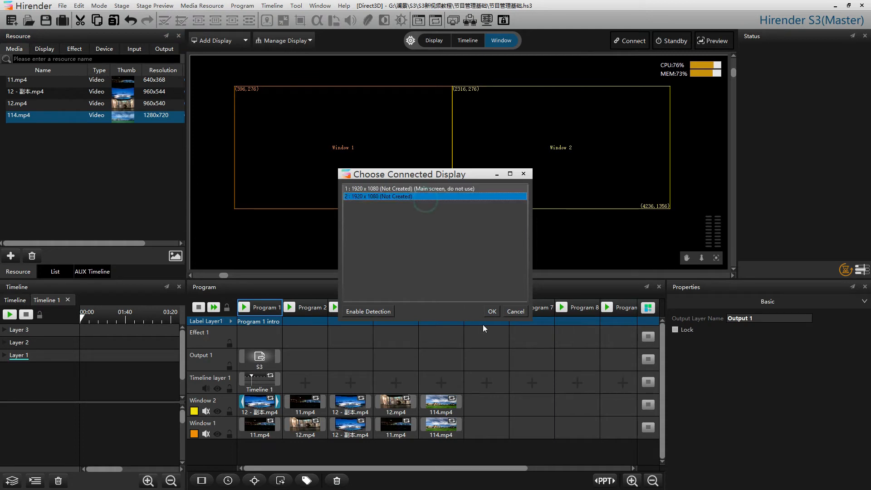
{"action": "left_click", "coordinate": [496, 313]}
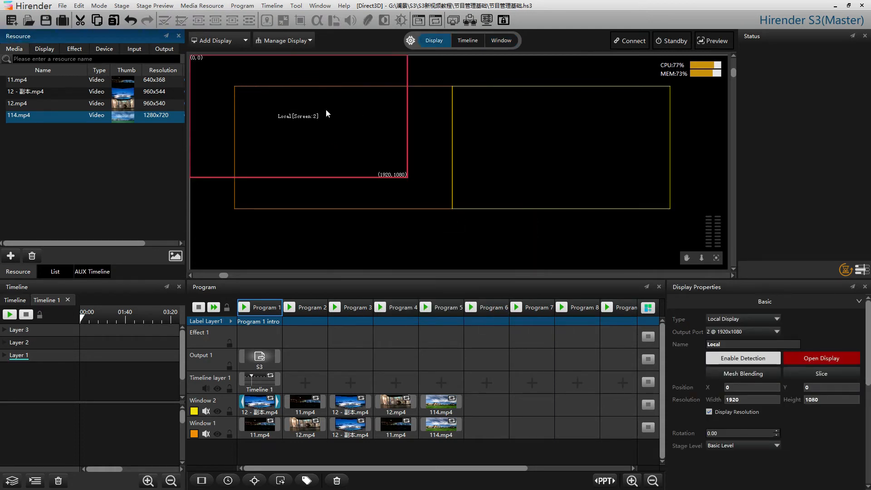
{"action": "left_click_drag", "start_coordinate": [326, 109], "coordinate": [373, 141]}
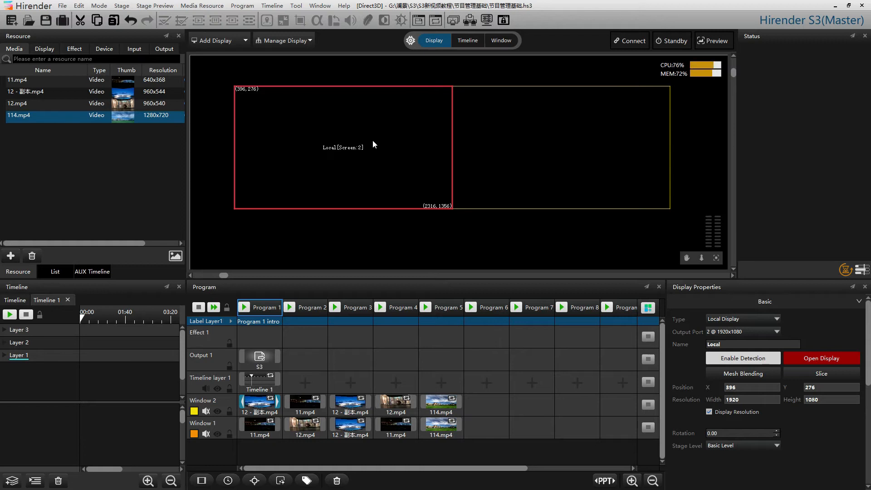
- Connect the system, start playing Program 1, and issue the command that opens all displays
{"action": "left_click", "coordinate": [633, 39]}
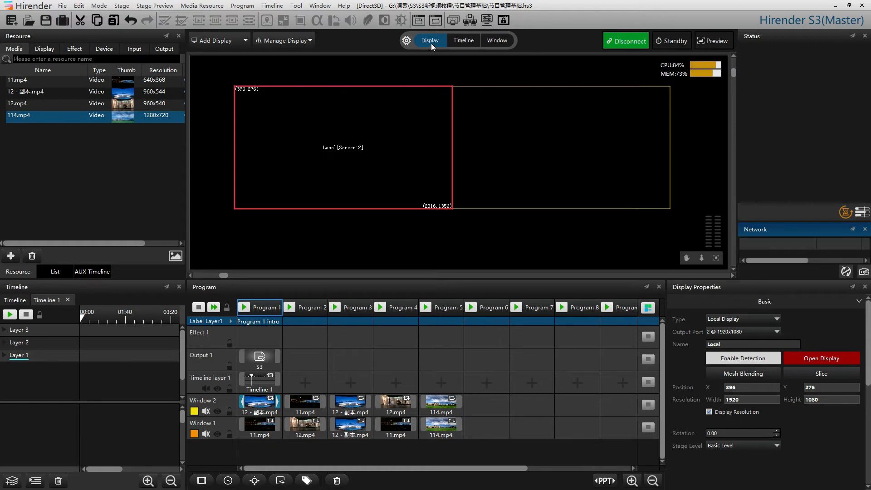
{"action": "left_click", "coordinate": [243, 310]}
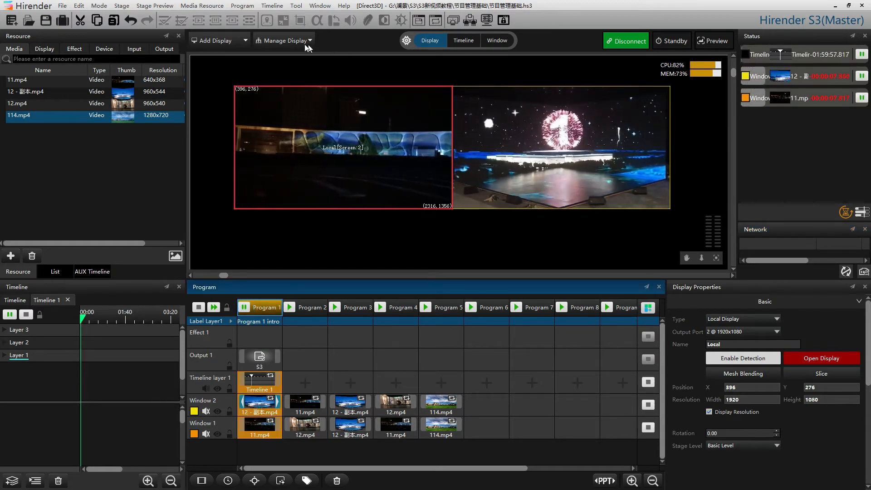
{"action": "left_click", "coordinate": [285, 41]}
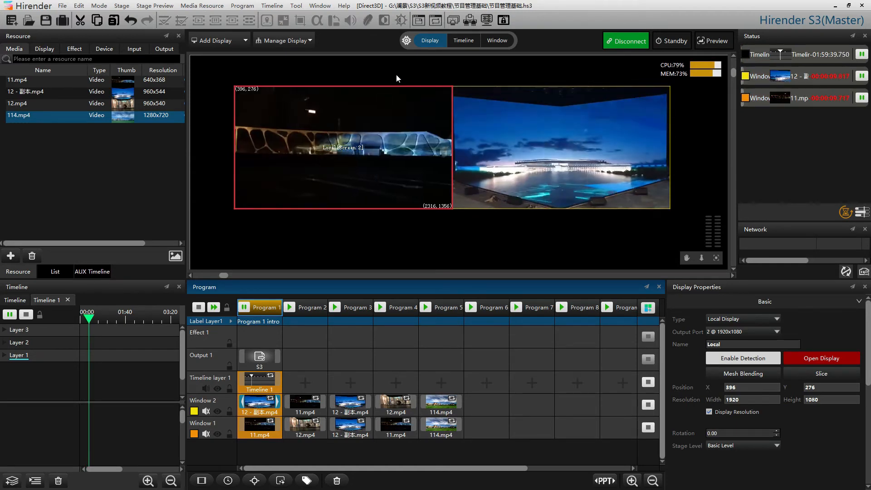
{"action": "left_click", "coordinate": [310, 40]}
{"action": "left_click", "coordinate": [306, 56]}
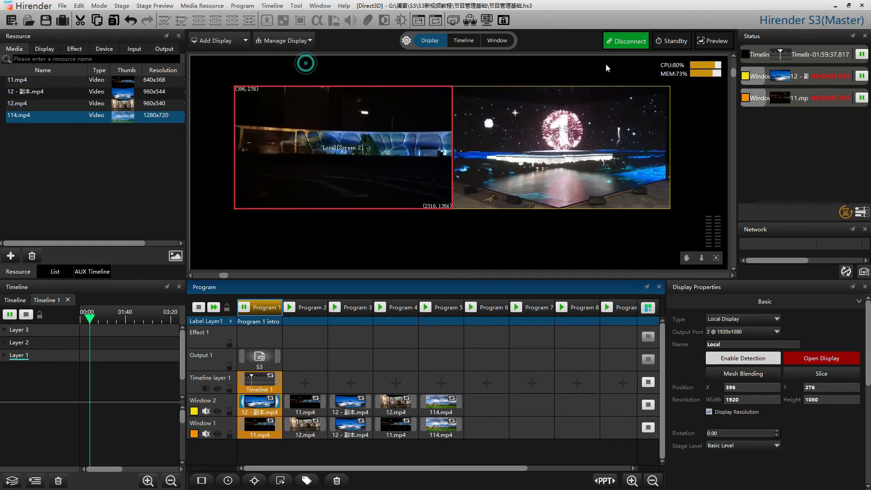
- Disconnect the system and open all displays to check the output on screen 2
{"action": "left_click", "coordinate": [628, 41]}
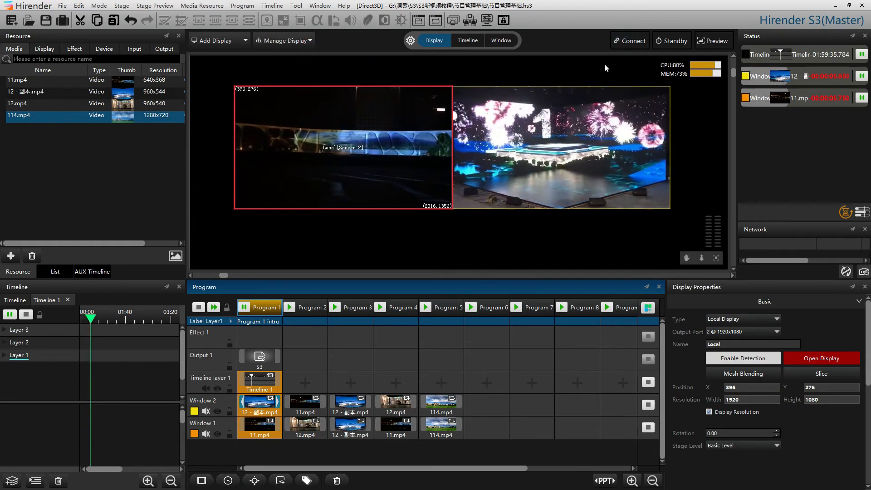
{"action": "left_click", "coordinate": [309, 41]}
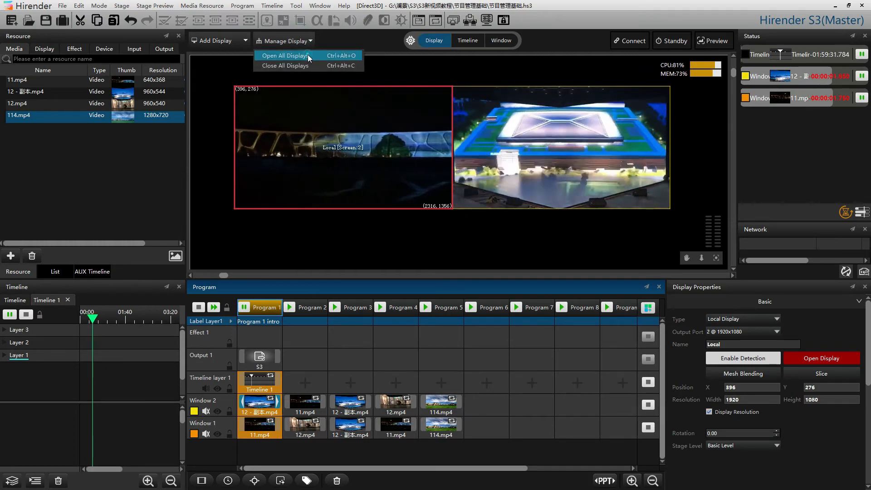
{"action": "left_click", "coordinate": [307, 55]}
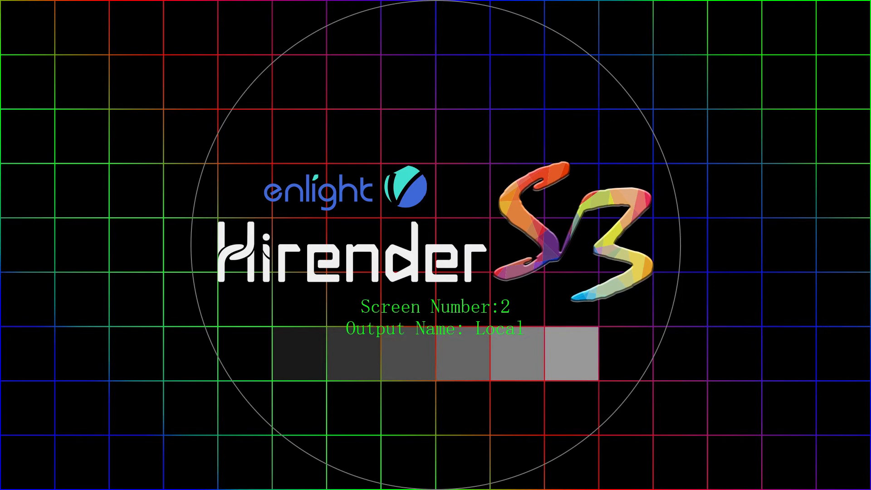
{"action": "key", "text": "Escape"}
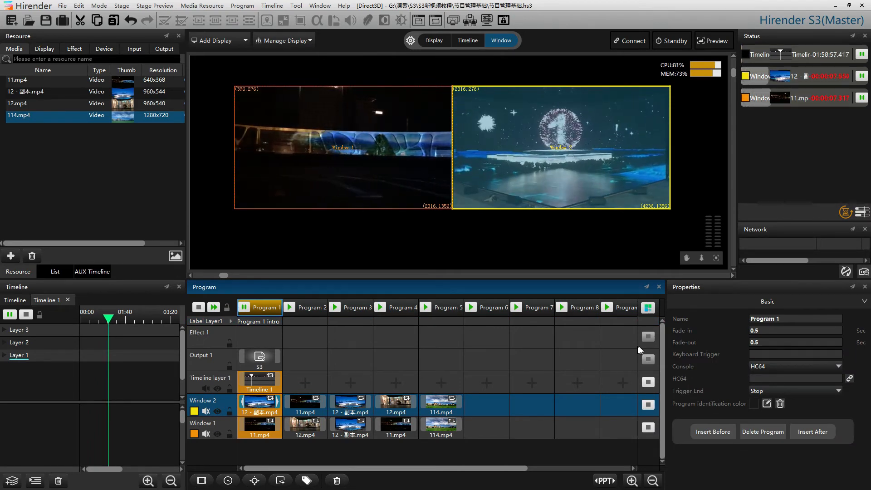
- Set Program 1's keyboard trigger to s and its console to Trigger, and test the trigger key while Program 3 is playing
{"action": "left_click", "coordinate": [807, 354]}
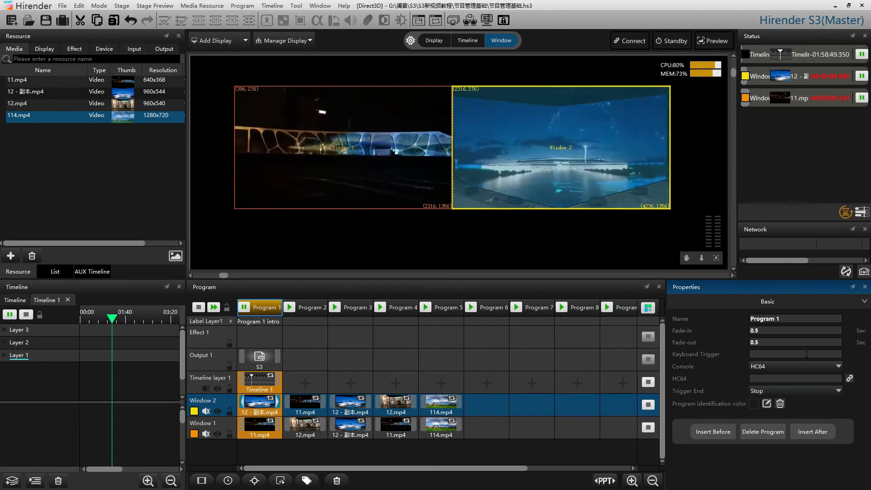
{"action": "type", "text": "s"}
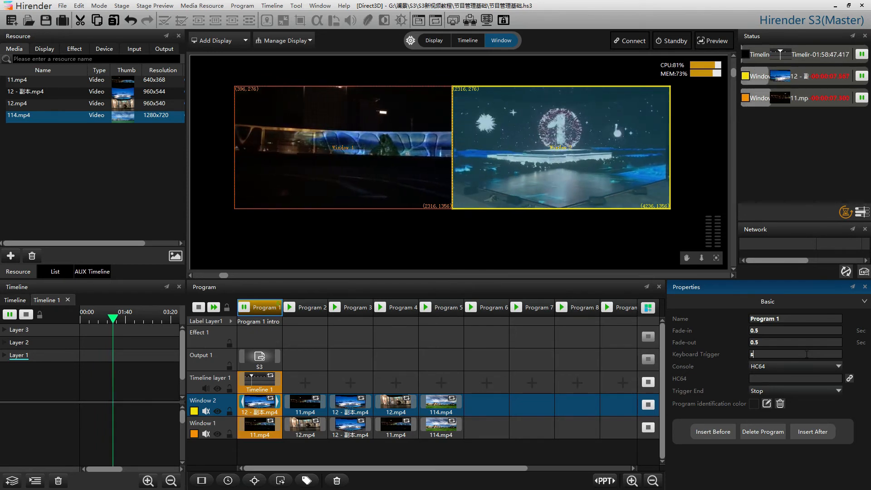
{"action": "left_click", "coordinate": [753, 366]}
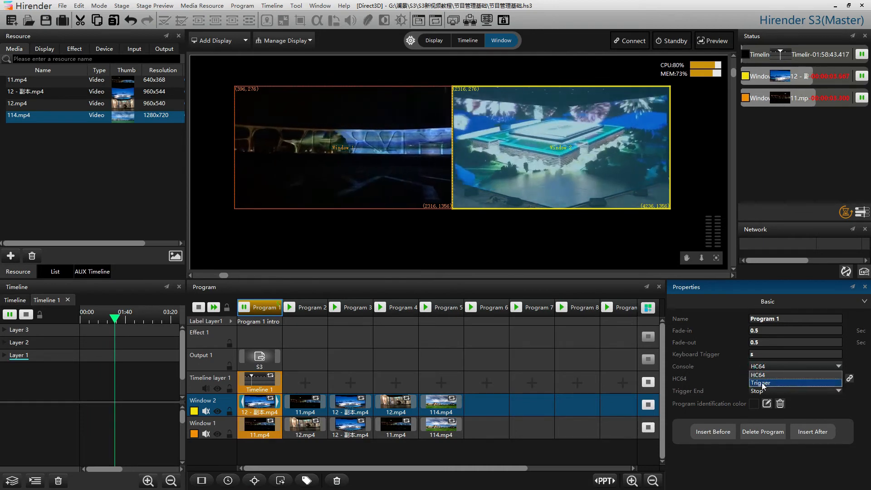
{"action": "left_click", "coordinate": [762, 384]}
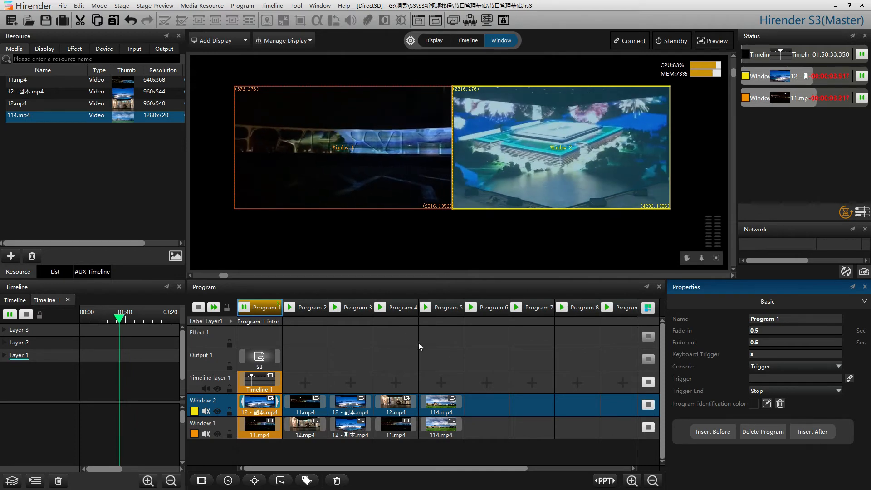
{"action": "left_click", "coordinate": [337, 309]}
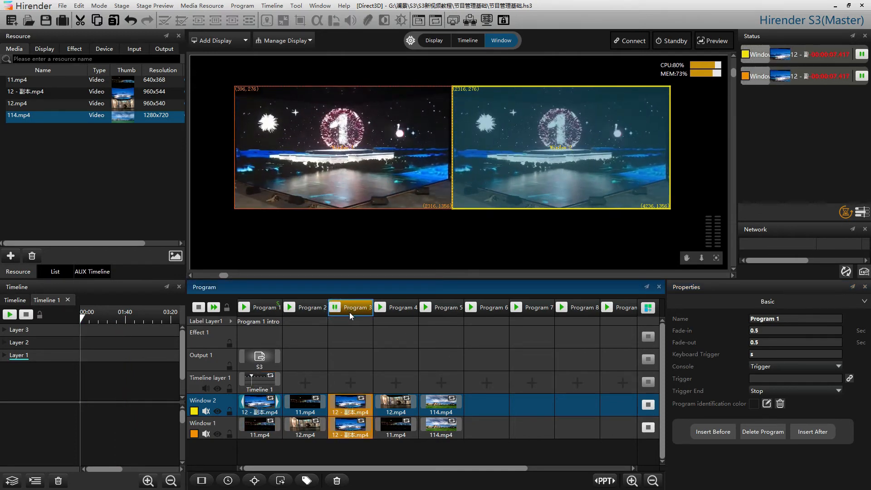
{"action": "key", "text": "s"}
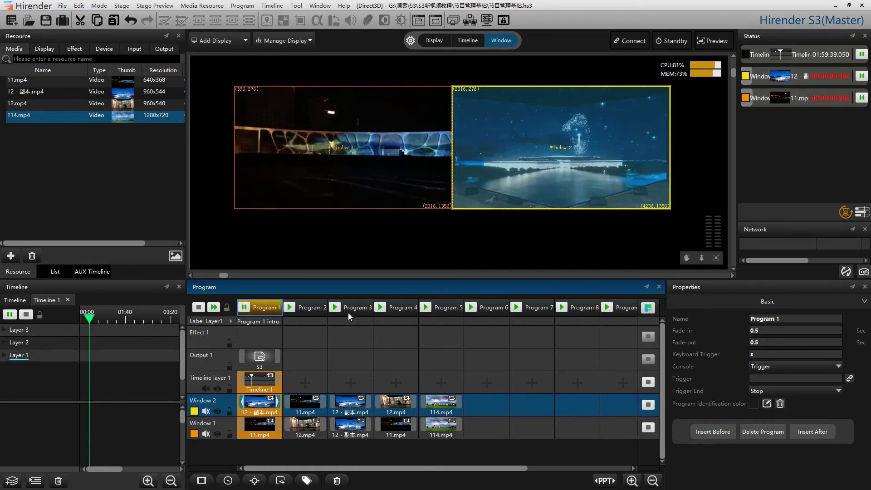
- Give Program 1 an orange-red identification color from the basic colors
{"action": "left_click", "coordinate": [752, 404]}
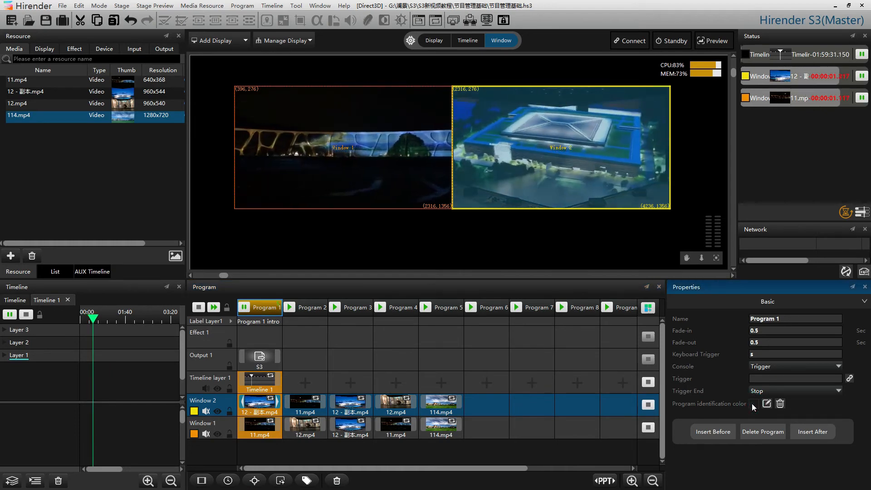
{"action": "left_click", "coordinate": [767, 404]}
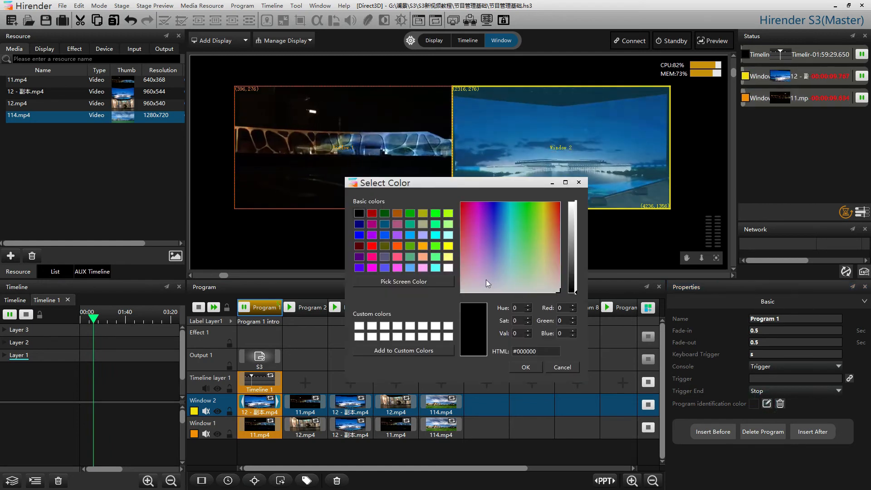
{"action": "left_click", "coordinate": [401, 246]}
{"action": "left_click", "coordinate": [537, 366]}
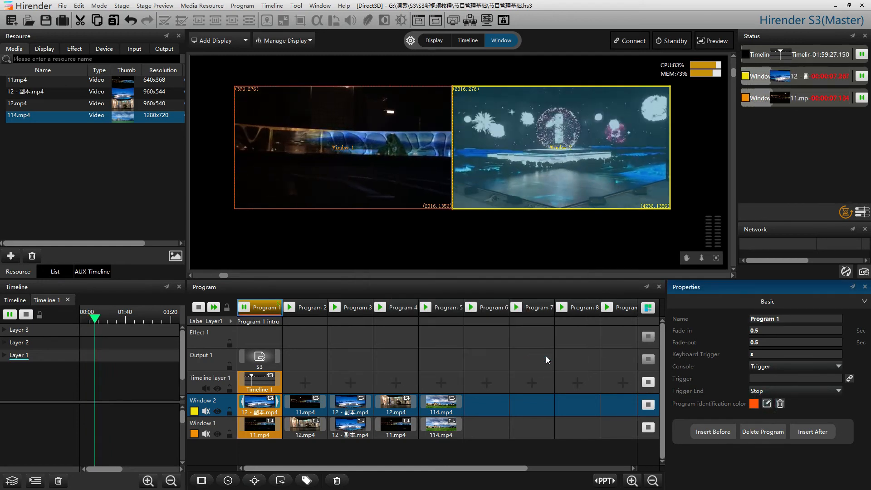
{"action": "left_click", "coordinate": [307, 333]}
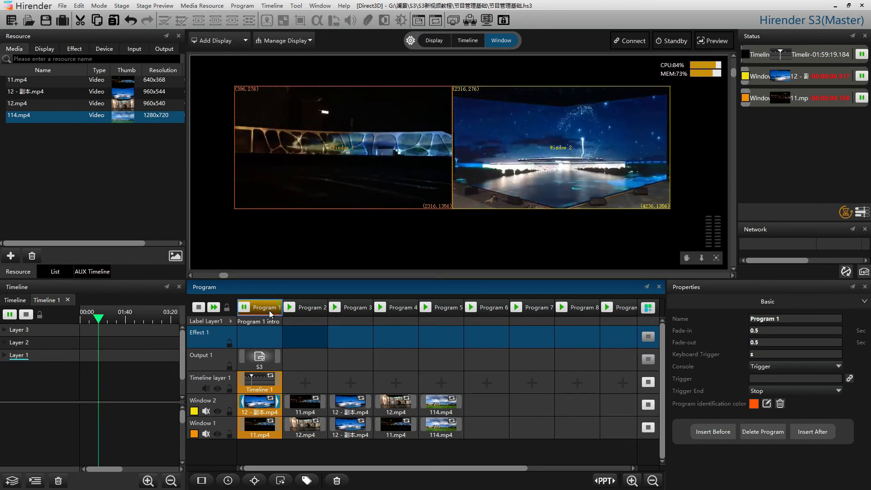
- Copy Program 1 with all its layer content and paste it into Program 6
{"action": "right_click", "coordinate": [267, 307]}
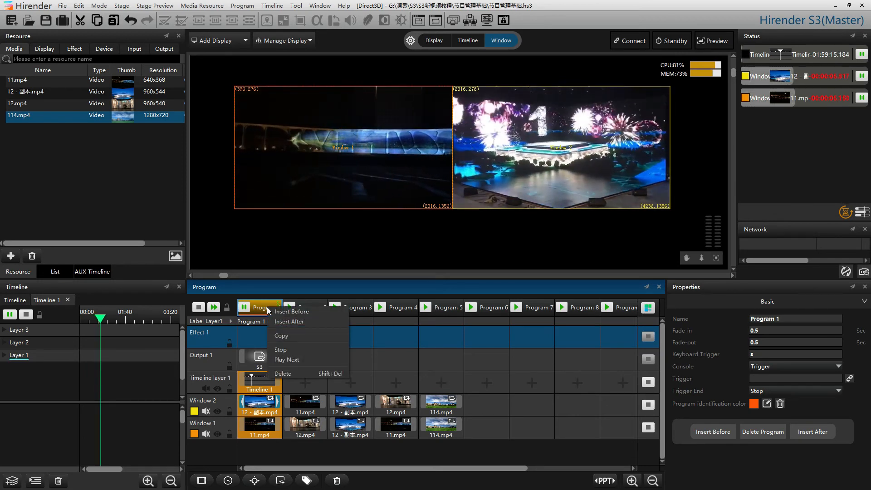
{"action": "left_click", "coordinate": [291, 335]}
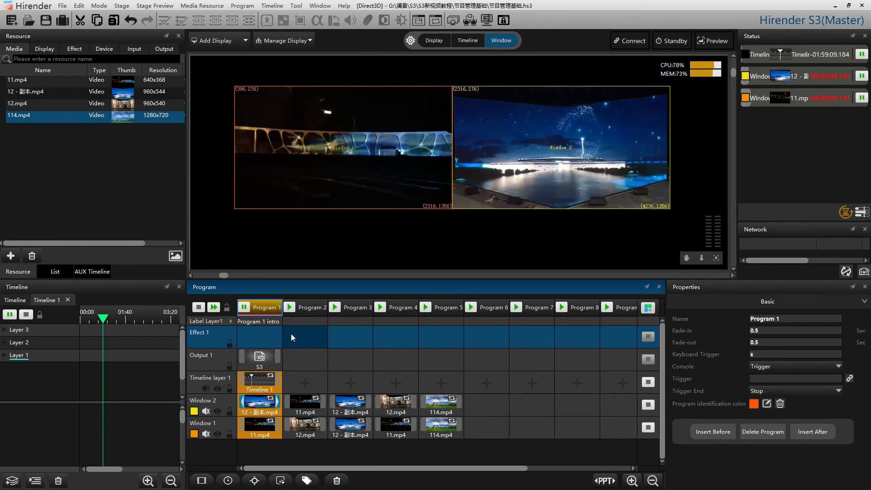
{"action": "left_click", "coordinate": [490, 306]}
{"action": "right_click", "coordinate": [490, 307]}
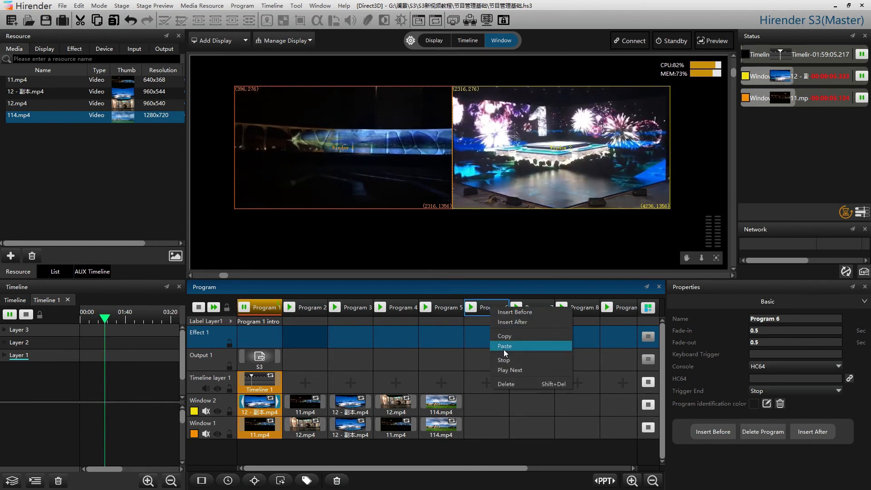
{"action": "left_click", "coordinate": [504, 348]}
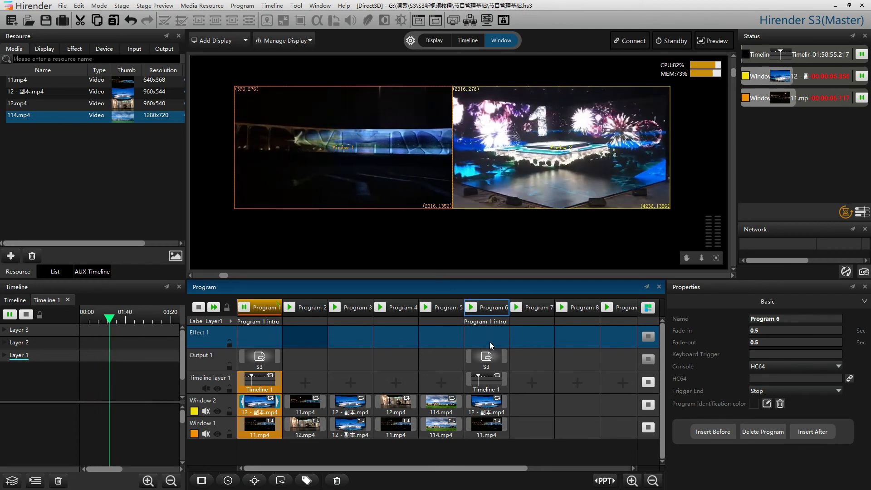
- Turn off the preview of the Window 2 layer and lock it, and reverse both settings
{"action": "left_click", "coordinate": [210, 402]}
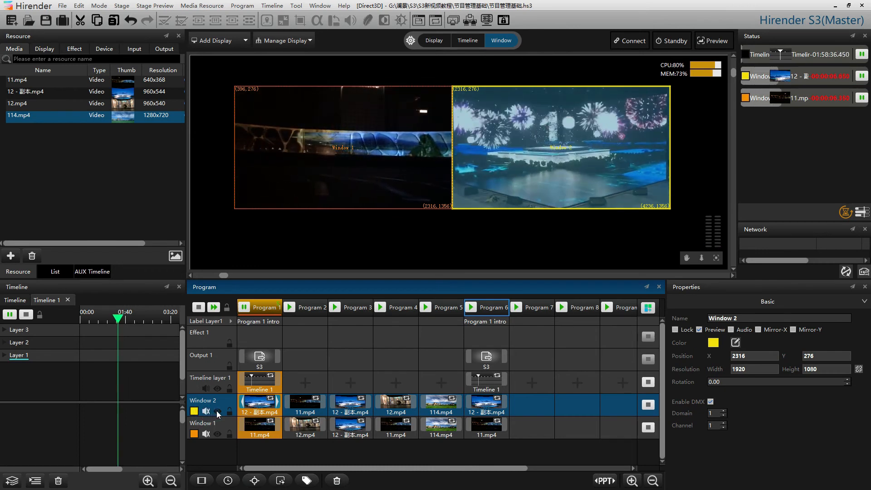
{"action": "left_click", "coordinate": [217, 412]}
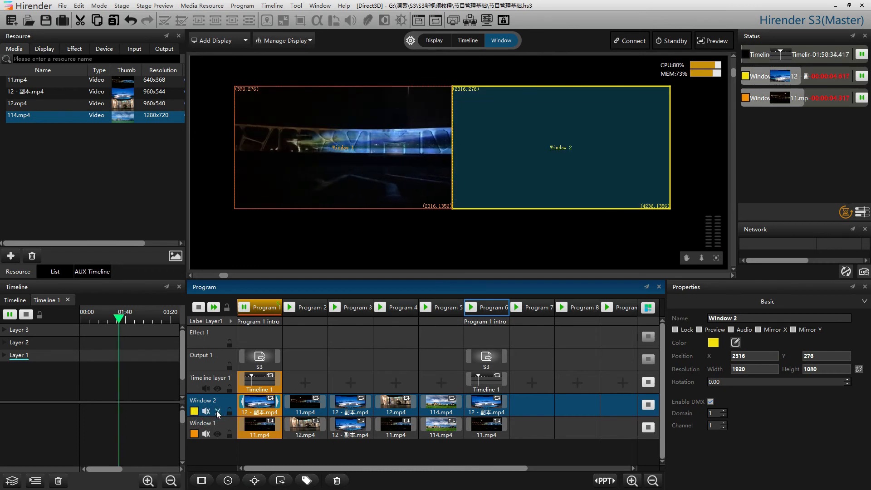
{"action": "left_click", "coordinate": [230, 411]}
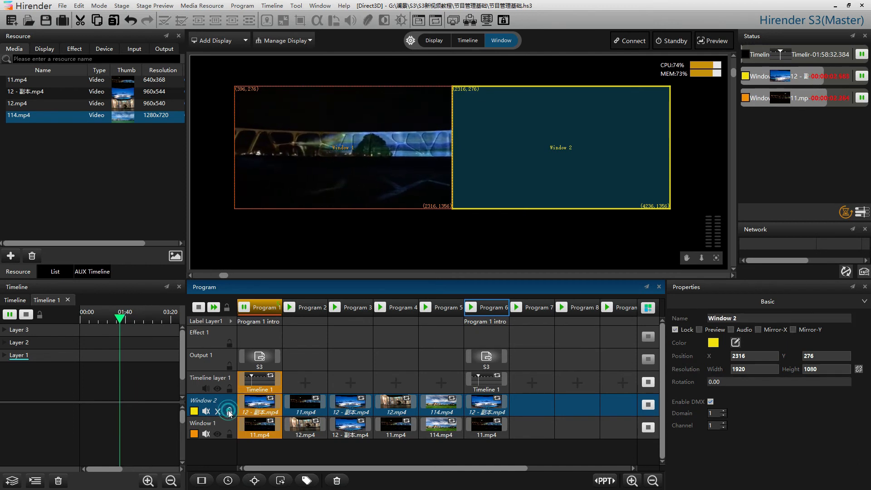
{"action": "left_click", "coordinate": [229, 411]}
{"action": "left_click", "coordinate": [218, 412]}
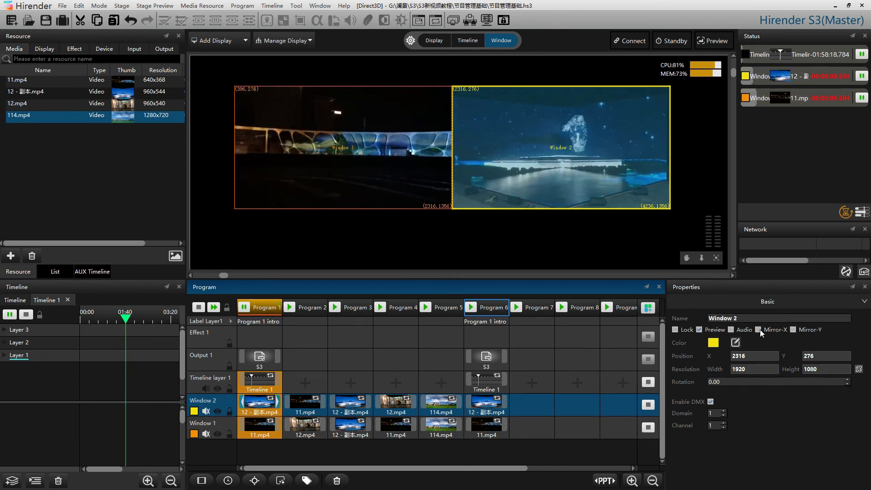
- Try Mirror-X and Mirror-Y one after the other on Window 2, switching each off again
{"action": "left_click", "coordinate": [760, 330]}
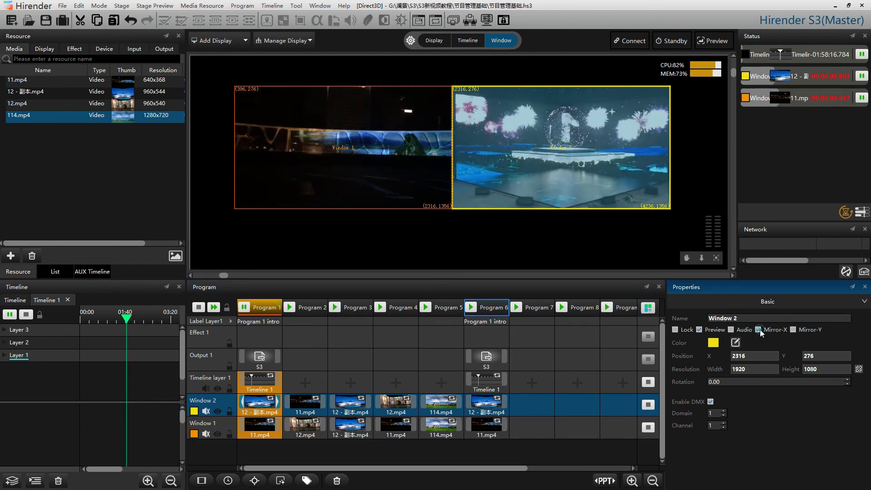
{"action": "left_click", "coordinate": [761, 330]}
{"action": "left_click", "coordinate": [793, 330]}
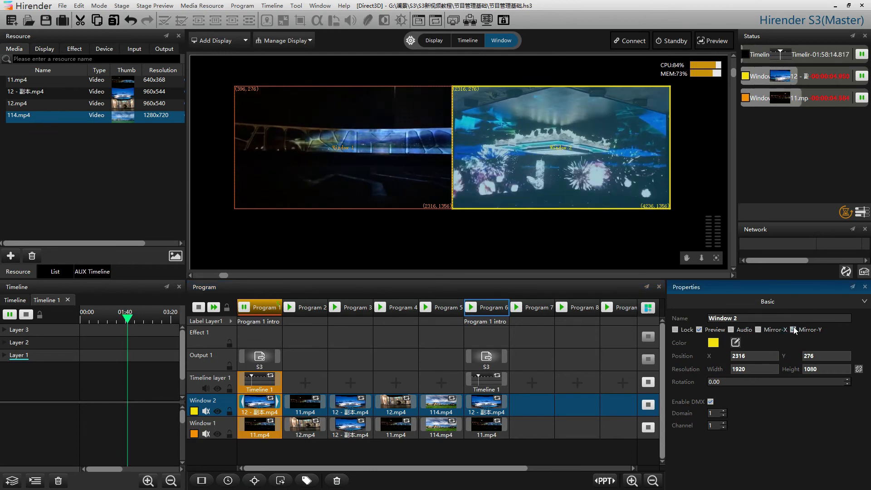
{"action": "left_click", "coordinate": [794, 329]}
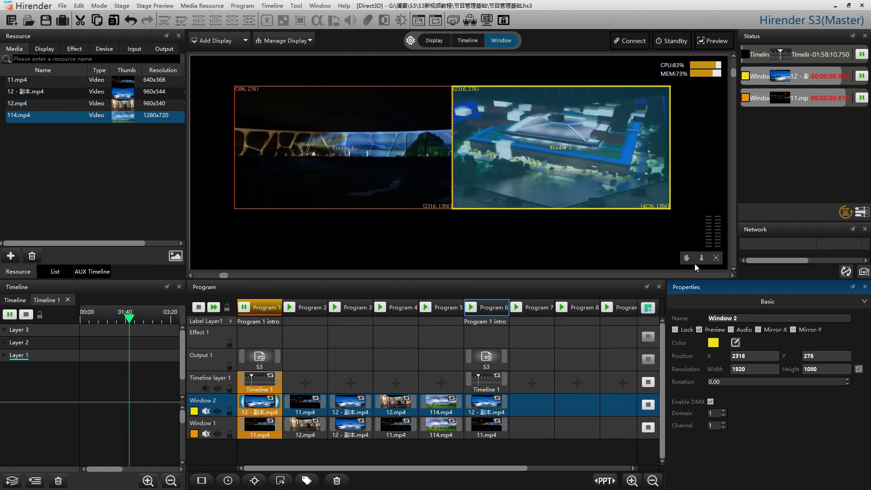
{"action": "mouse_move", "coordinate": [595, 153]}
{"action": "left_mouse_down"}
{"action": "mouse_move", "coordinate": [580, 175]}
{"action": "mouse_move", "coordinate": [565, 171]}
{"action": "mouse_move", "coordinate": [605, 153]}
{"action": "left_mouse_up"}
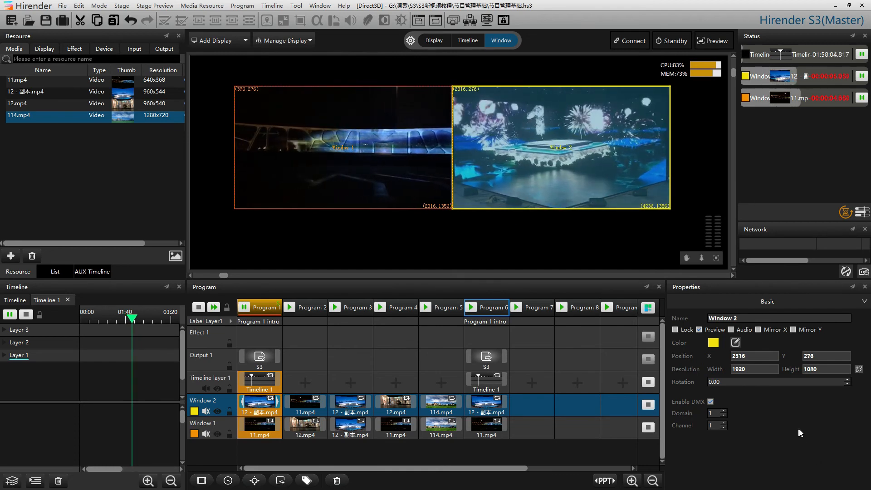
- Rotate the Window 2 layer to 45 degrees
{"action": "left_click", "coordinate": [750, 368]}
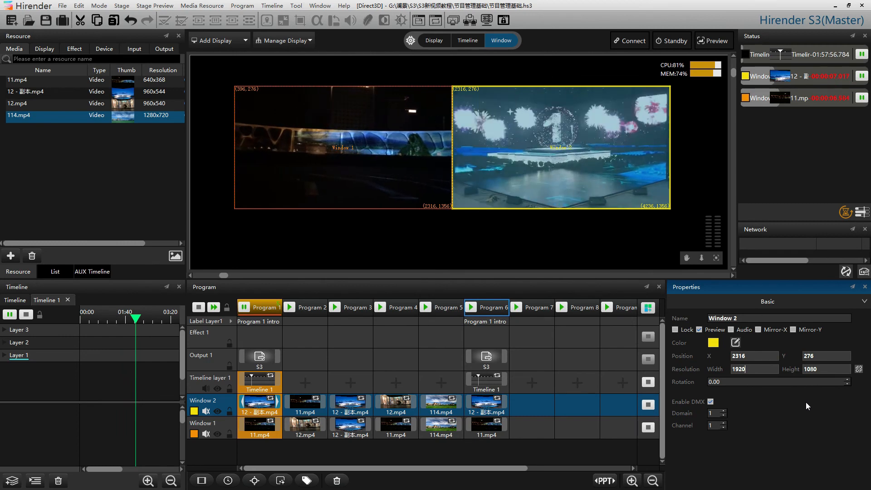
{"action": "left_click_drag", "start_coordinate": [794, 382], "coordinate": [713, 380]}
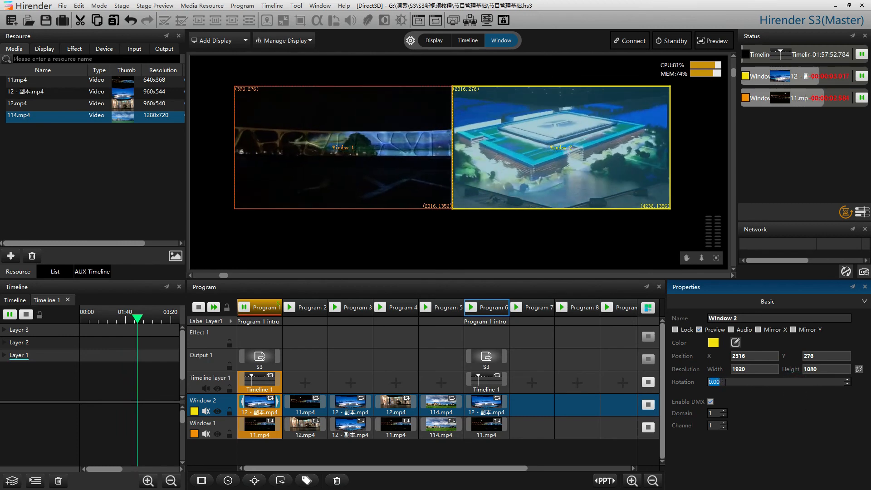
{"action": "left_click", "coordinate": [725, 381]}
{"action": "double_click", "coordinate": [729, 382]}
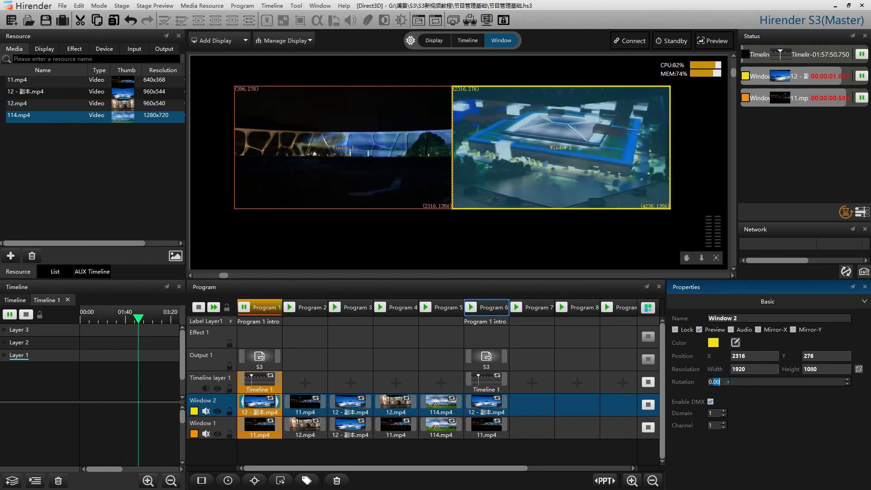
{"action": "type", "text": "45"}
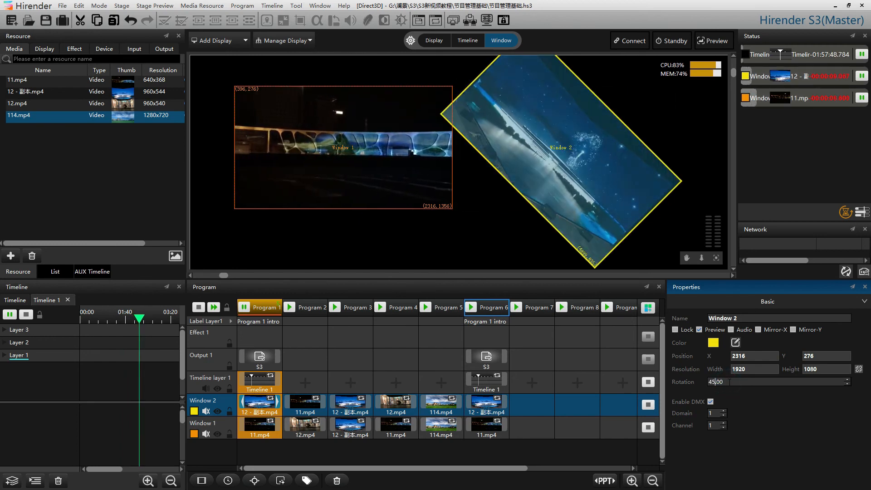
- Try rotations of 30 and 180 degrees on the Window 2 layer and reset its rotation to 0
{"action": "double_click", "coordinate": [728, 382]}
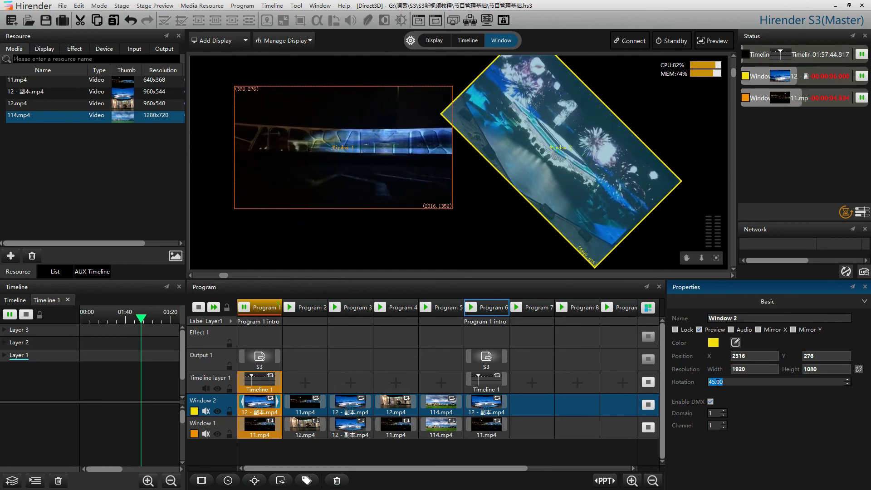
{"action": "type", "text": "30"}
{"action": "double_click", "coordinate": [692, 382]}
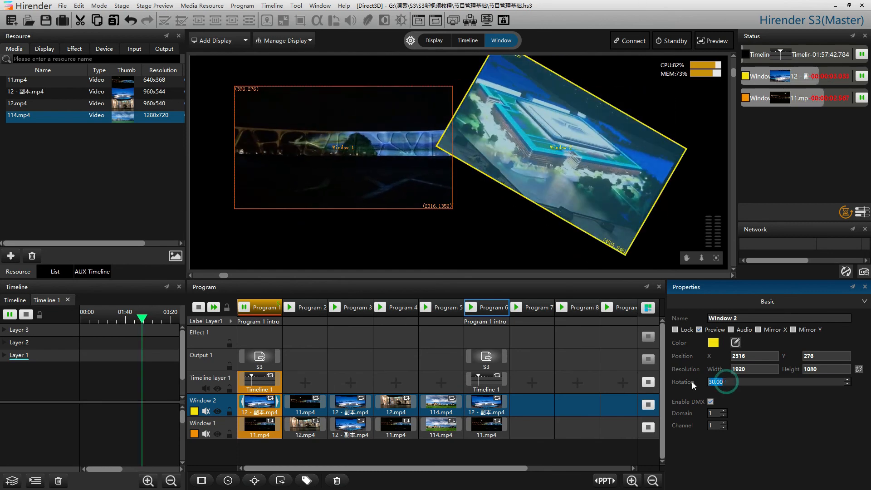
{"action": "type", "text": "180"}
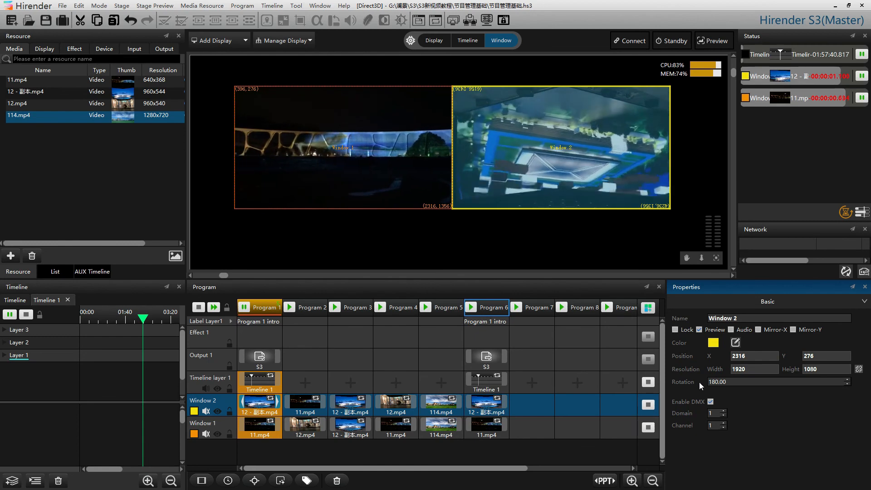
{"action": "double_click", "coordinate": [694, 384]}
{"action": "type", "text": "0"}
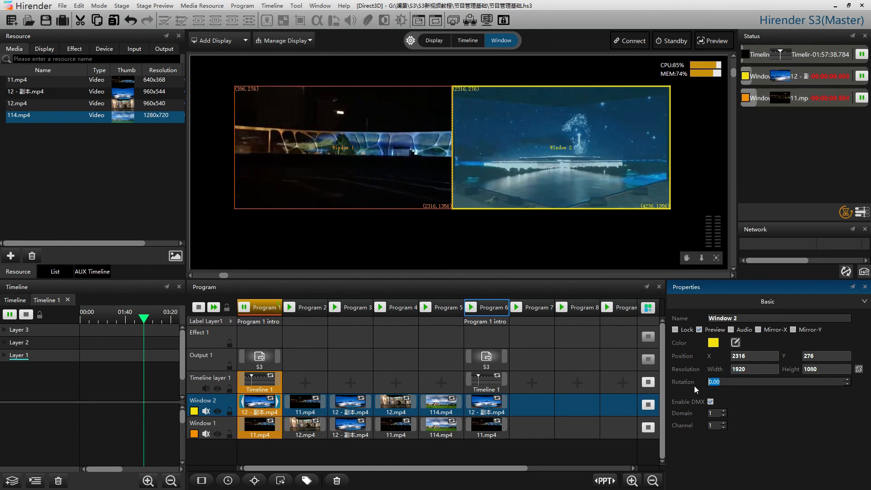
{"action": "left_click", "coordinate": [783, 409]}
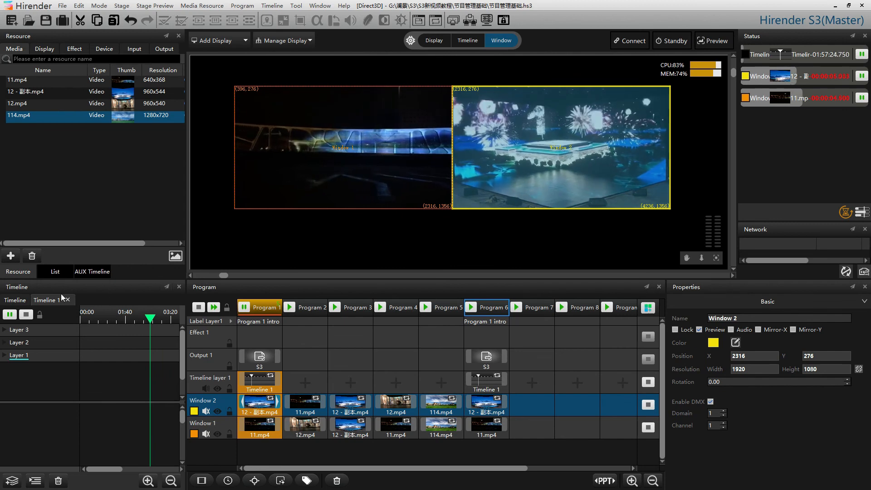
- Show the list of all programs and play Programs 2, 3, 5 and 11 from it one after another
{"action": "left_click", "coordinate": [53, 272]}
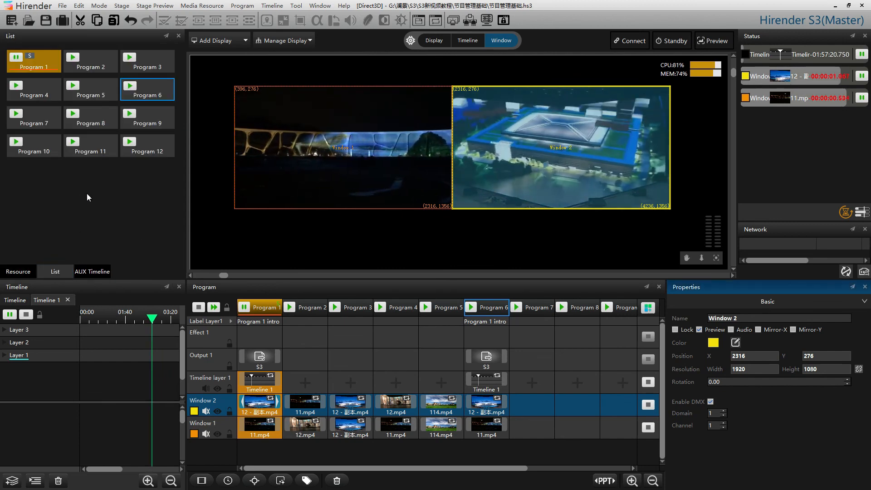
{"action": "left_click", "coordinate": [72, 60]}
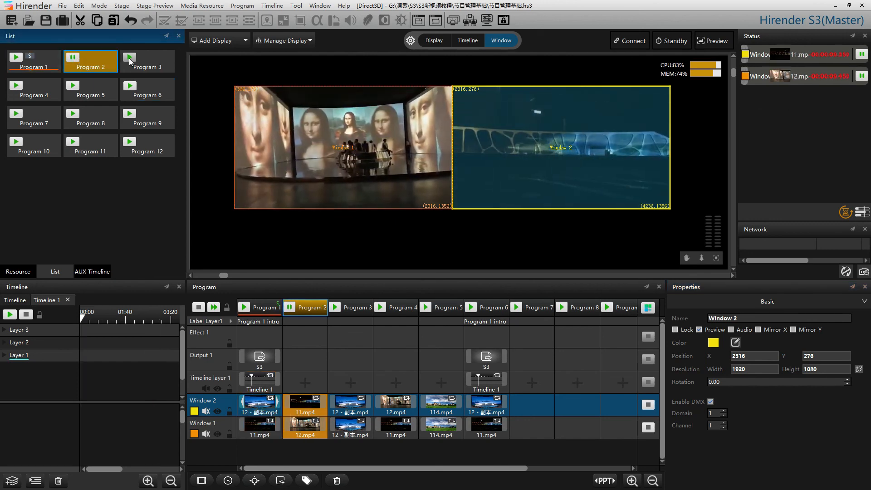
{"action": "left_click", "coordinate": [127, 58]}
{"action": "left_click", "coordinate": [73, 93]}
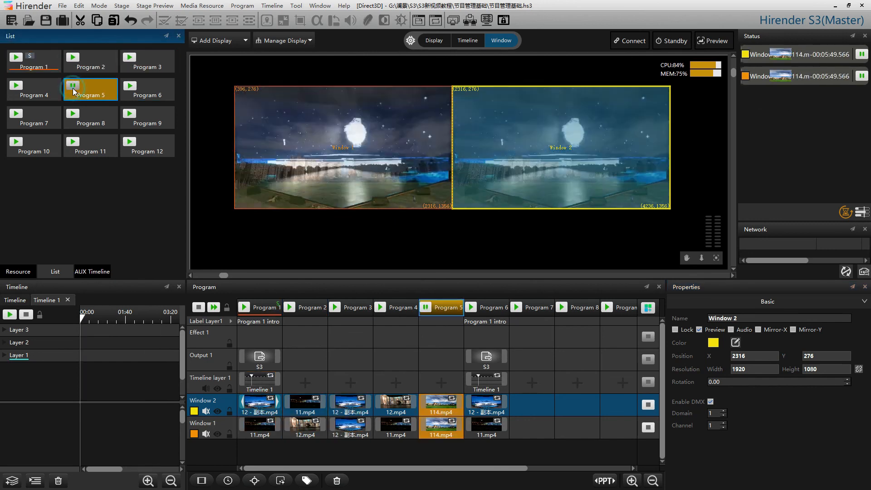
{"action": "left_click", "coordinate": [90, 145]}
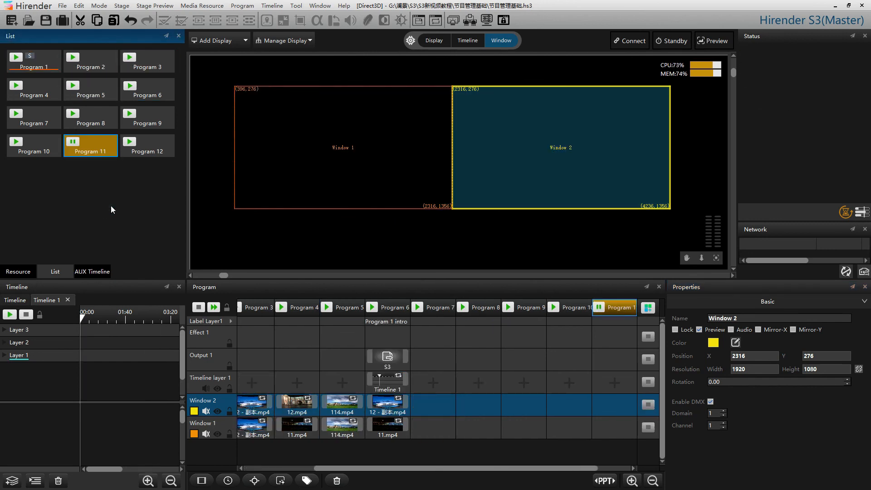